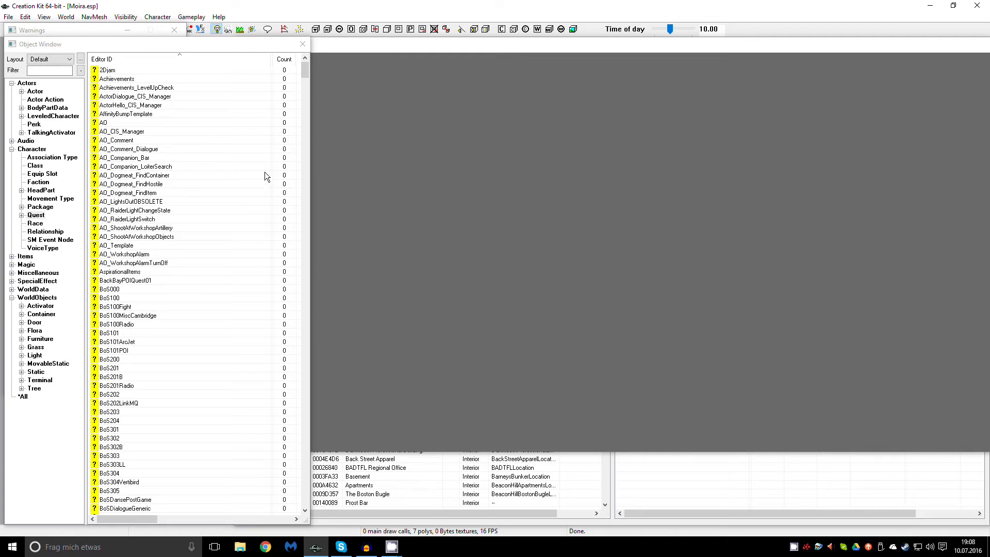
- Filter the Object Window by 'doctor' and show only the quest records
left_click(48, 69)
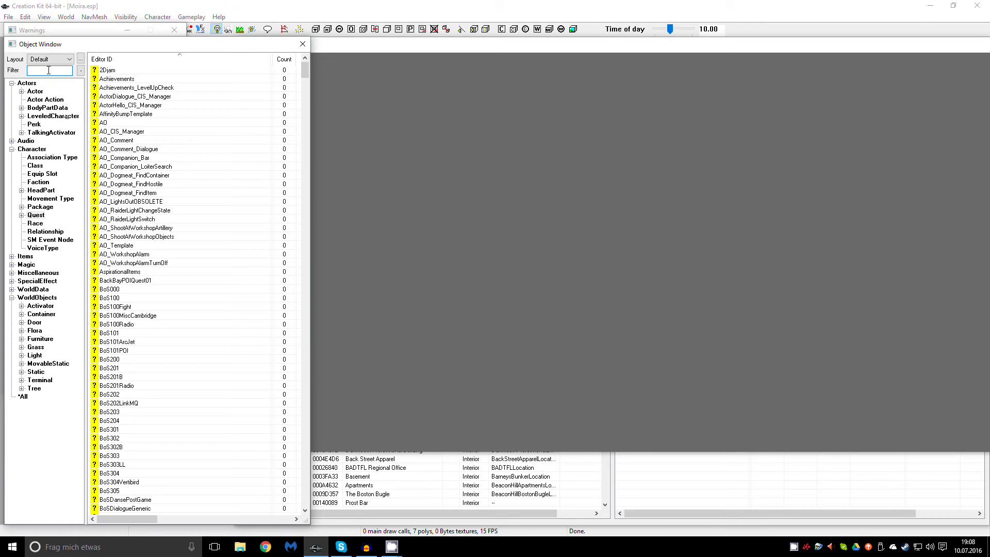
left_click(36, 215)
left_click(47, 71)
type("doctor")
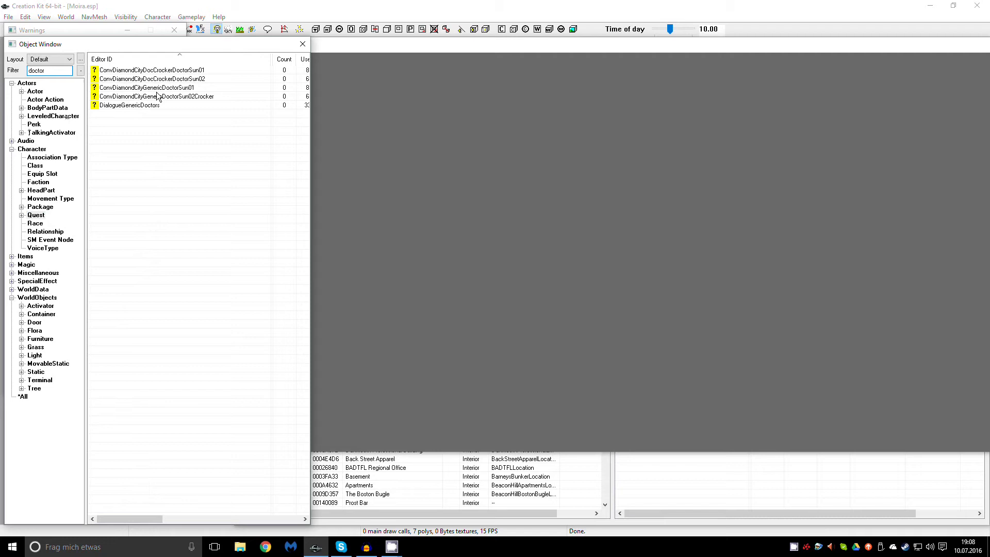
- Open the DialogueGenericDoctors quest and display its Scripts tab
double_click(129, 105)
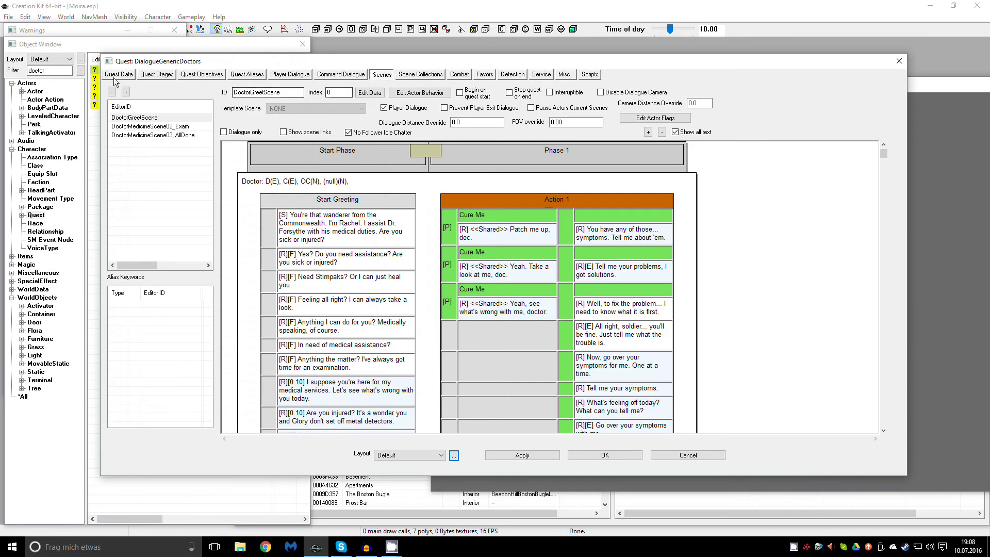
left_click(119, 74)
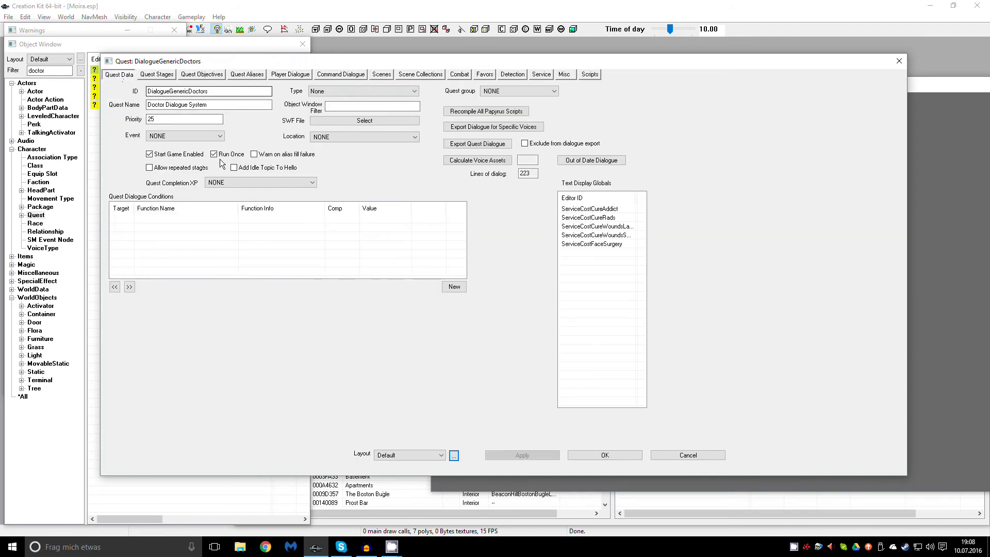
mouse_move(920, 91)
left_mouse_down()
mouse_move(807, 46)
mouse_move(743, 46)
left_mouse_up()
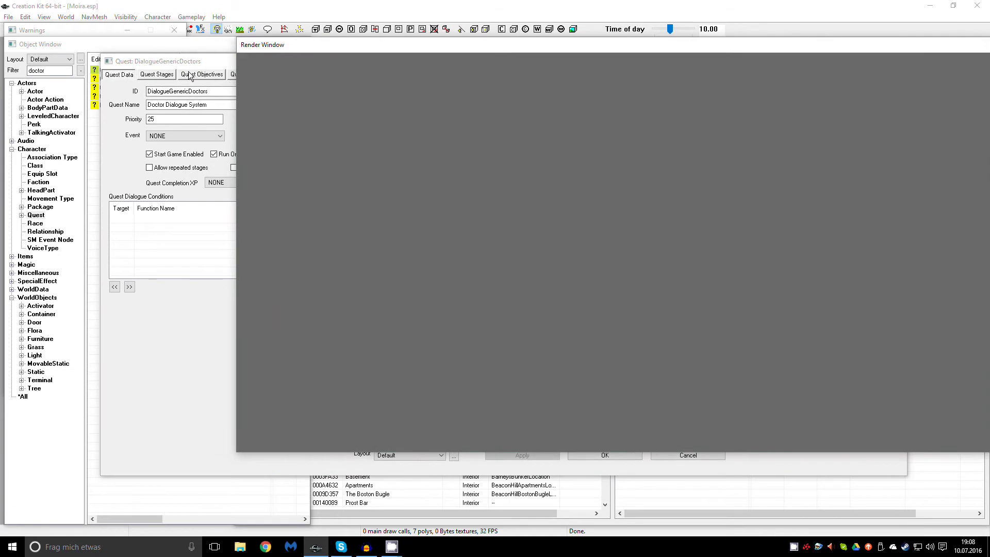
left_click(162, 60)
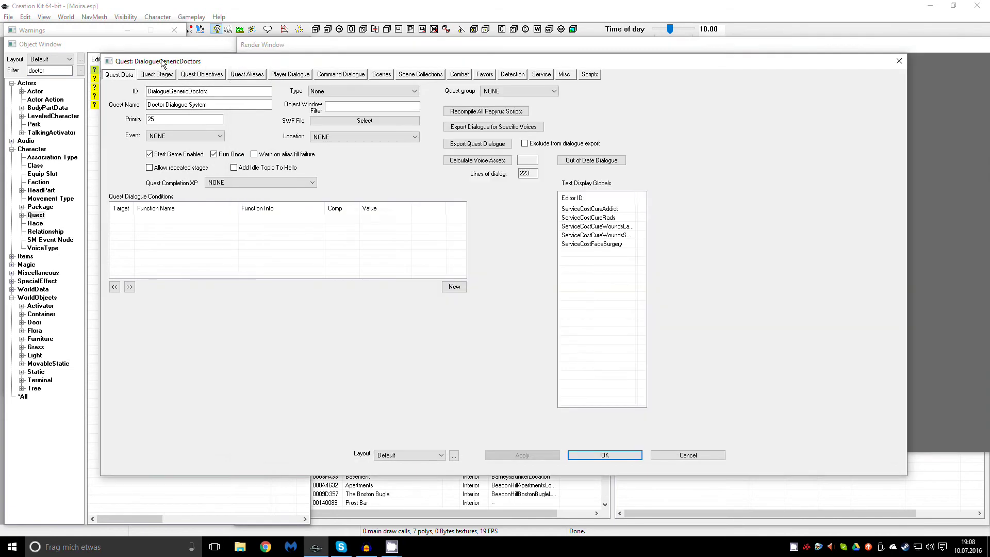
left_click(589, 74)
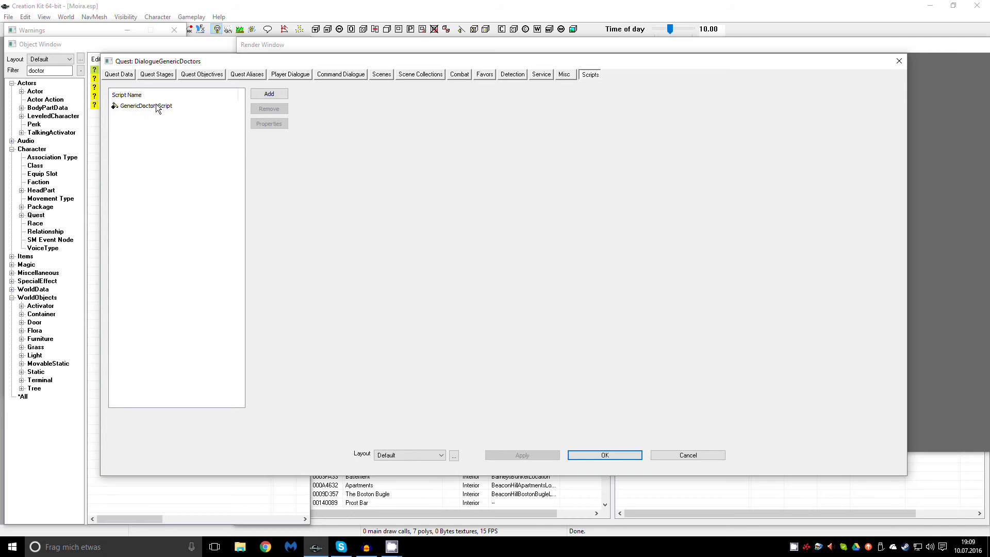
- Open GenericDoctorsScript's source, select all its code, then close the editor unchanged
left_click(148, 107)
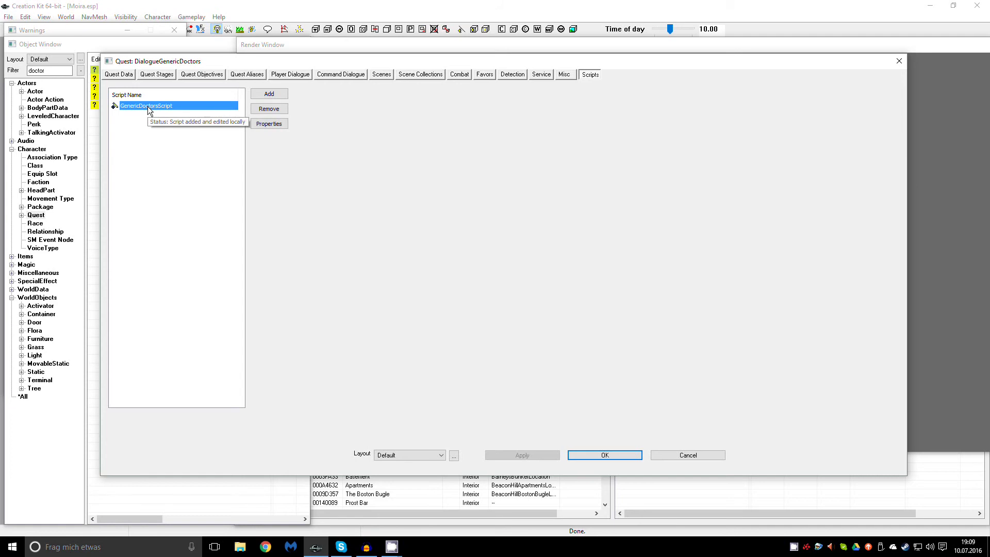
right_click(149, 109)
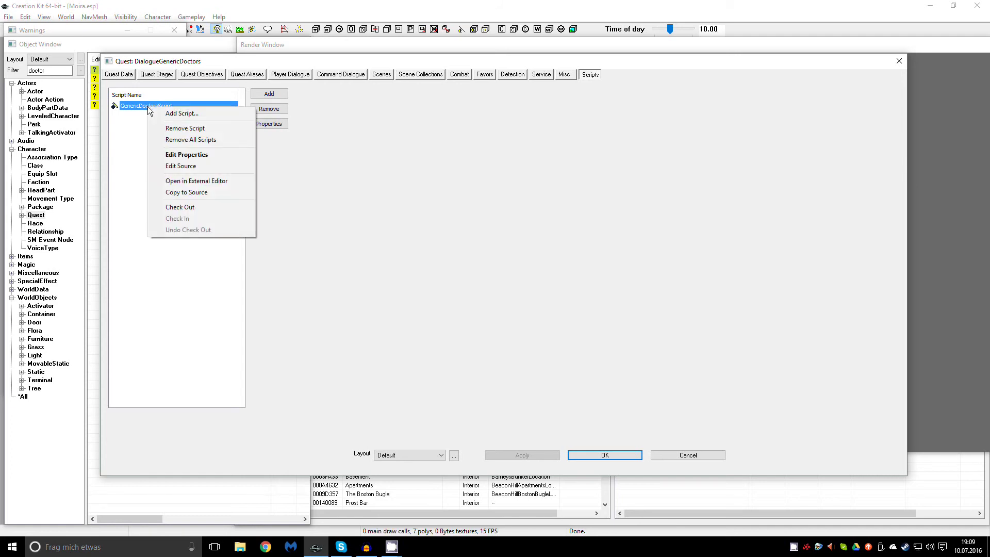
left_click(184, 167)
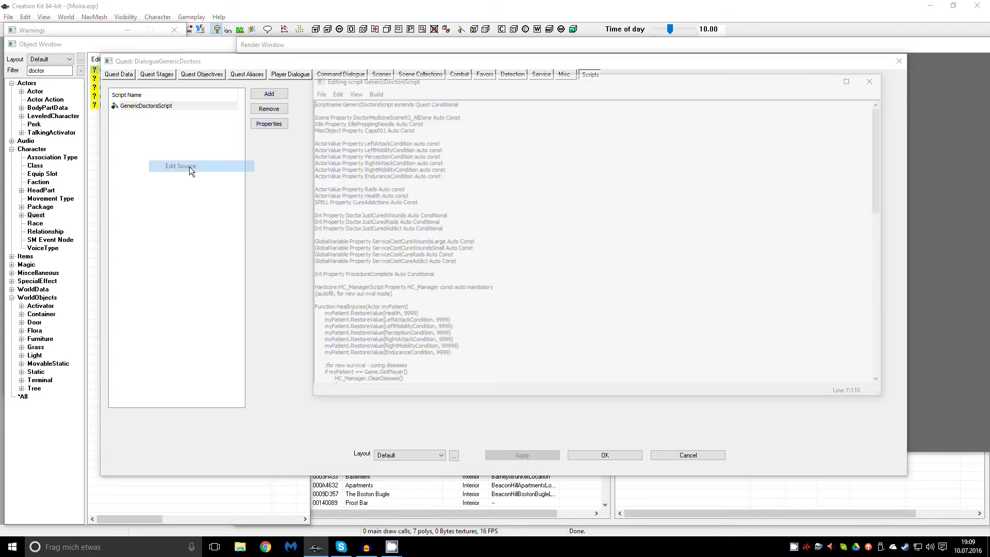
key("ctrl+a")
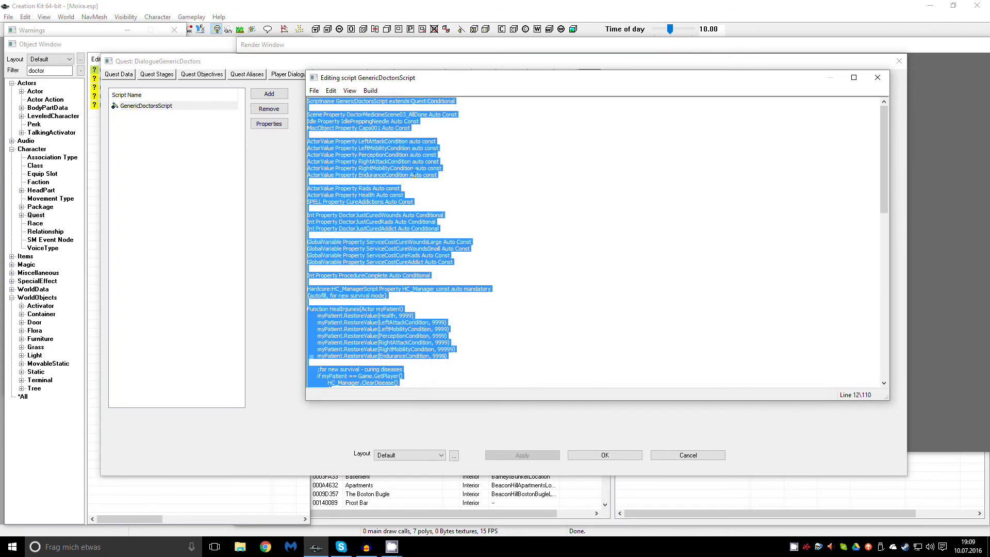
left_click(467, 162)
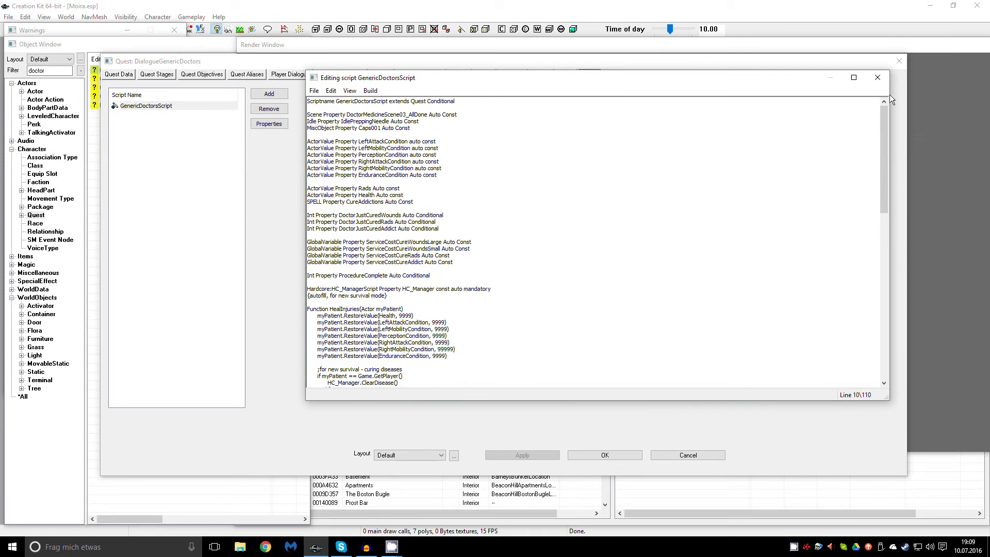
left_click(881, 78)
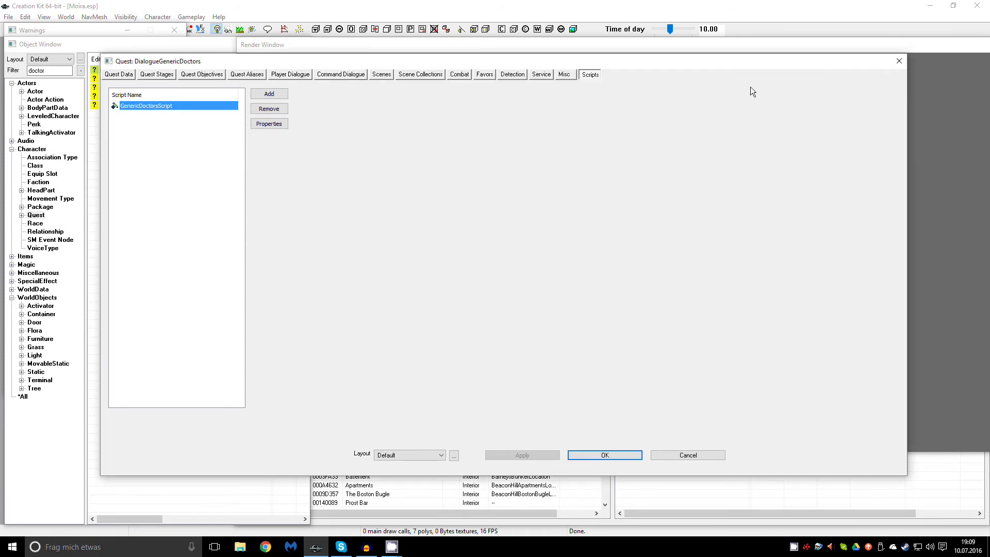
- Close DialogueGenericDoctors, change the filter to 'ttt', and open TTTMoiraDialogueQuest
left_click(898, 61)
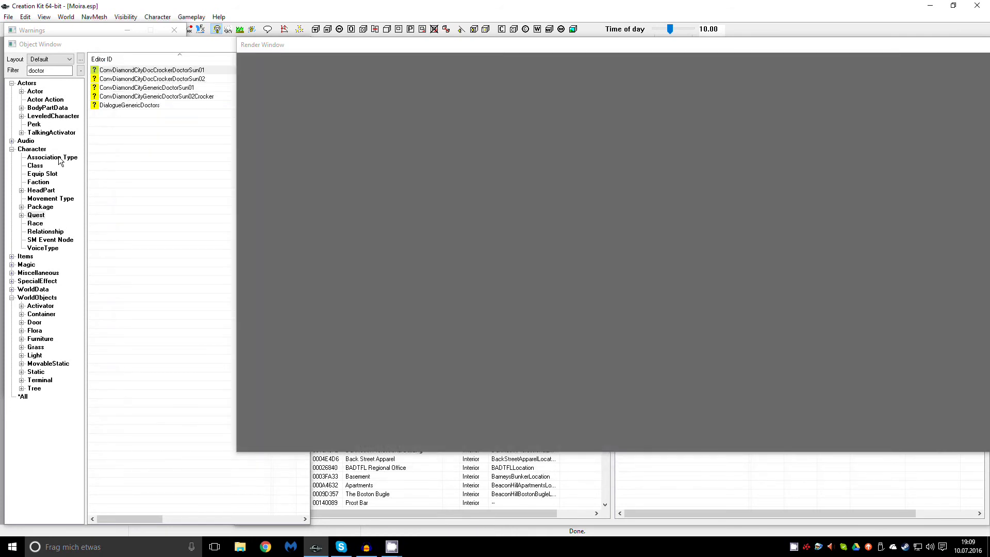
double_click(47, 71)
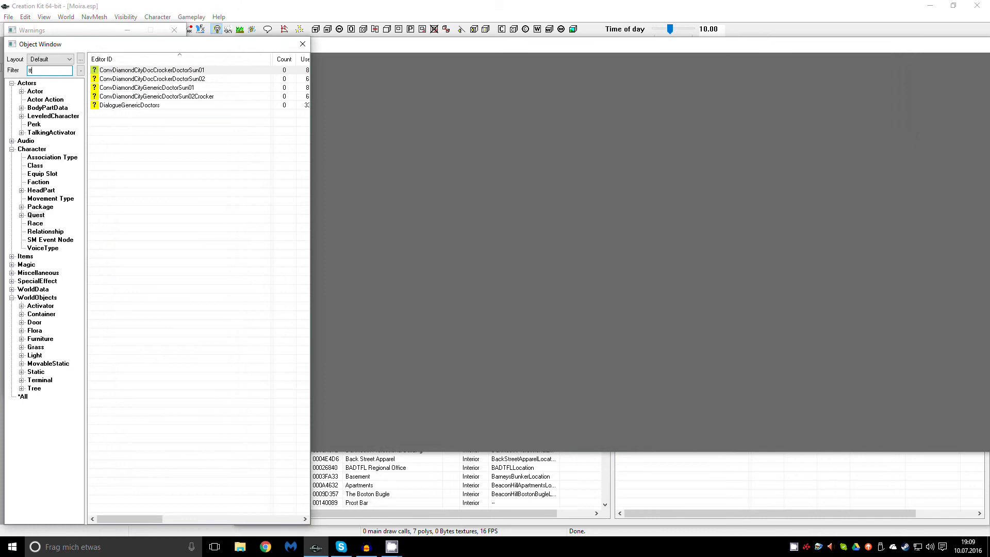
type("ttt")
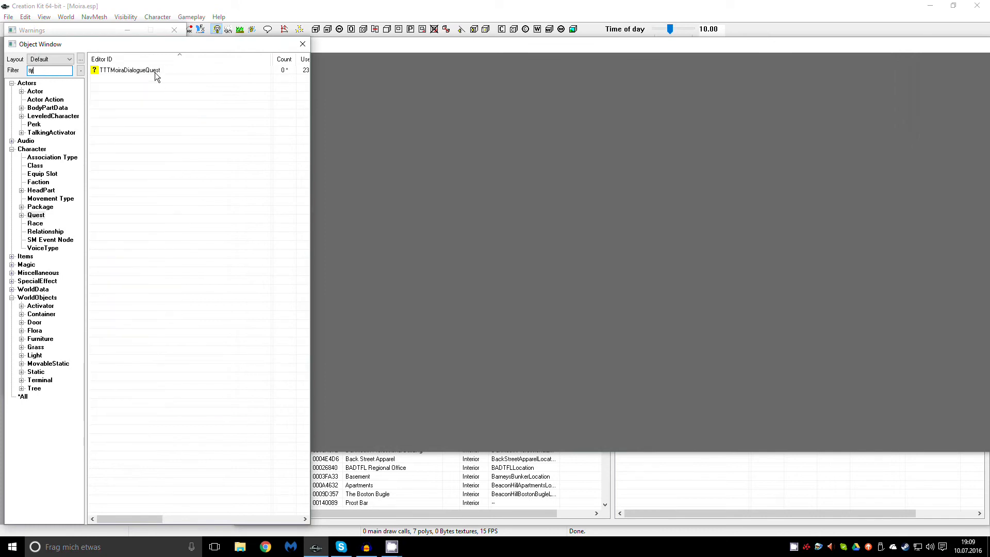
double_click(155, 72)
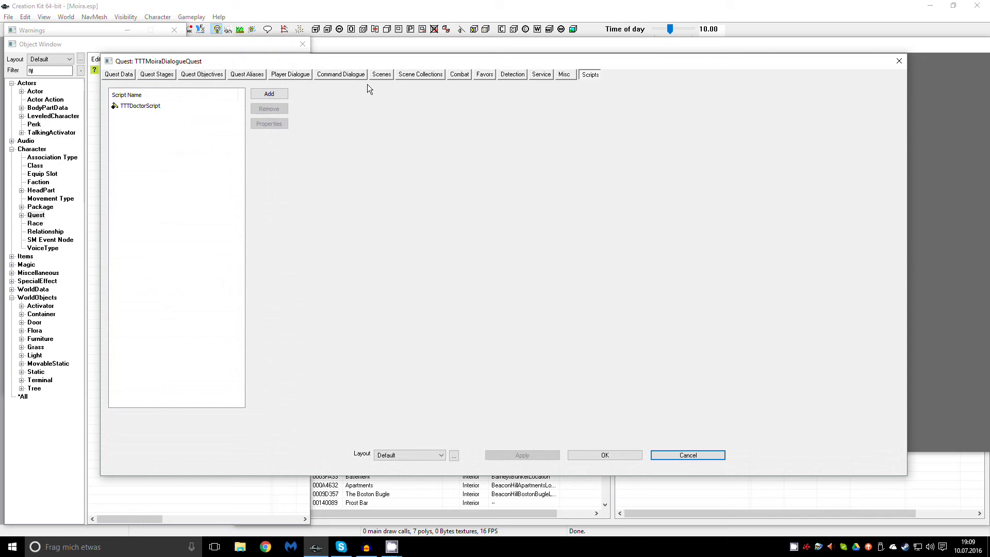
- Create a new Quest-based script named TTTYoutubeTest and attach it to TTTMoiraDialogueQuest
left_click(262, 97)
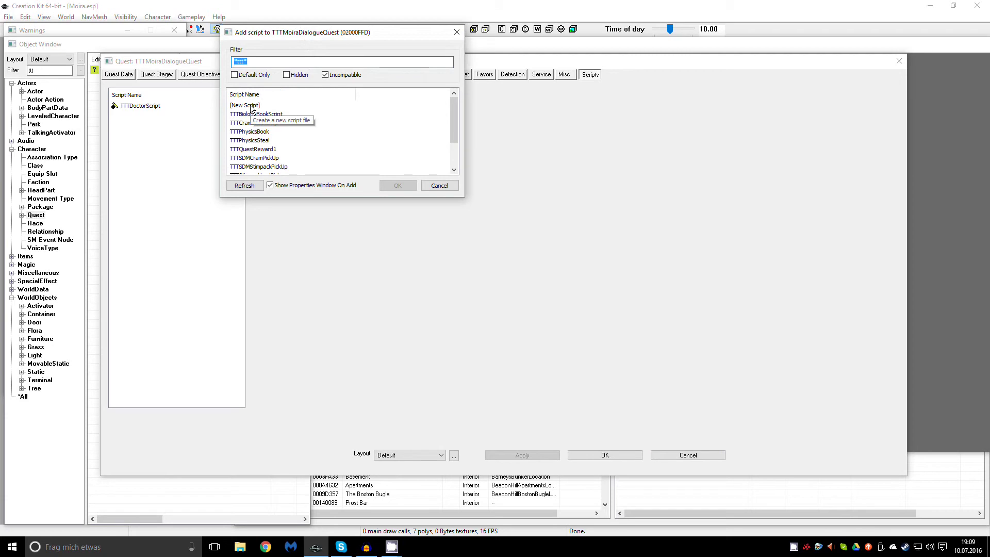
double_click(252, 107)
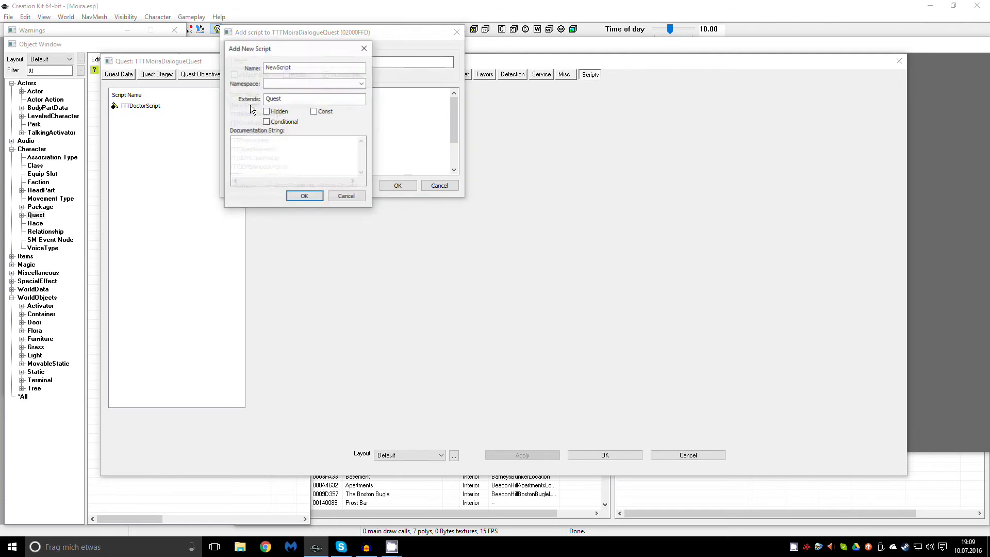
left_click_drag(302, 68, 233, 64)
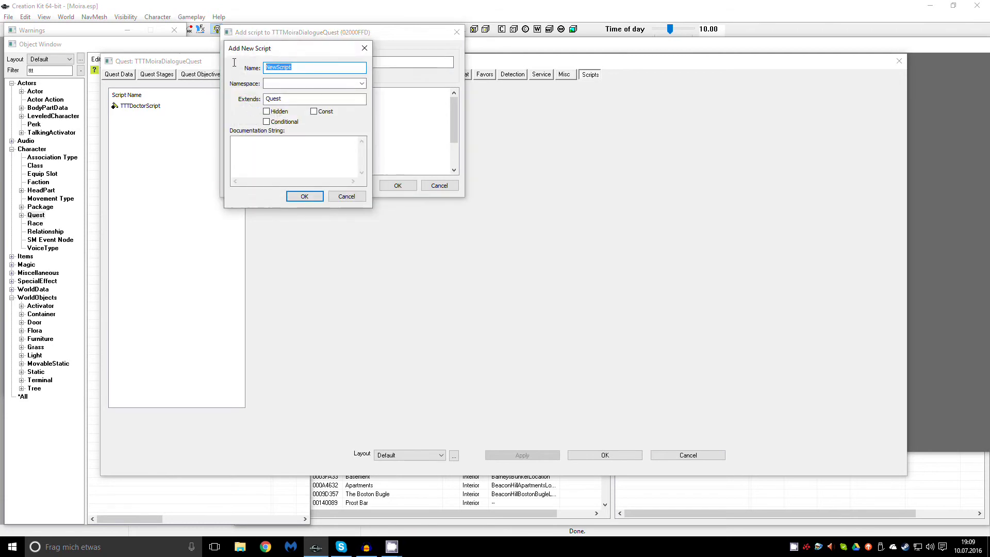
type("TTTY")
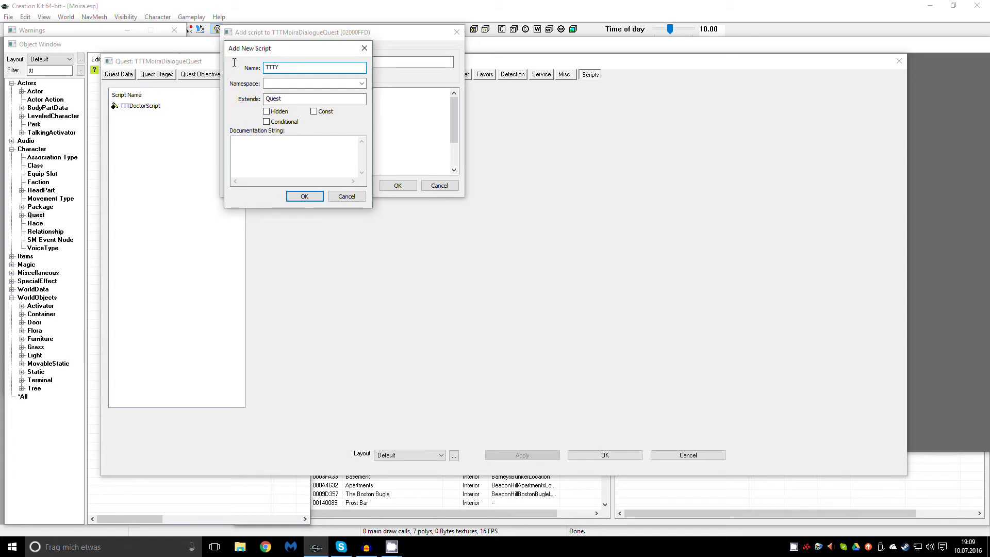
type("outubeTest")
key("Return")
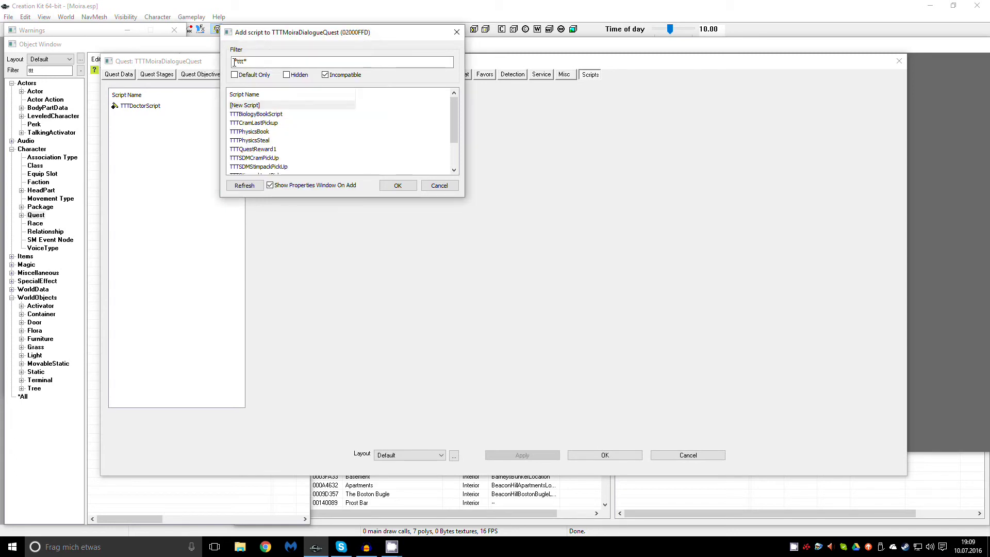
double_click(319, 81)
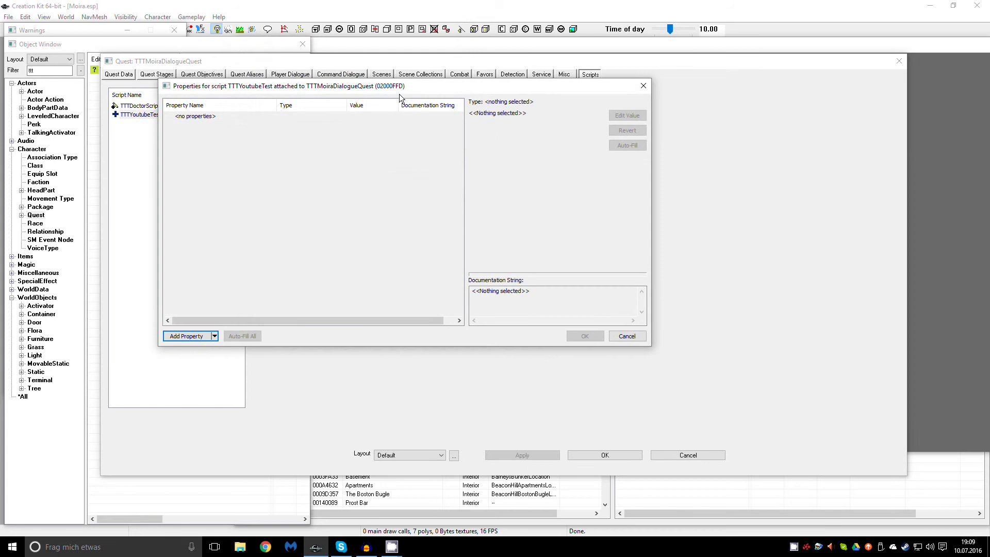
left_click_drag(352, 87, 376, 107)
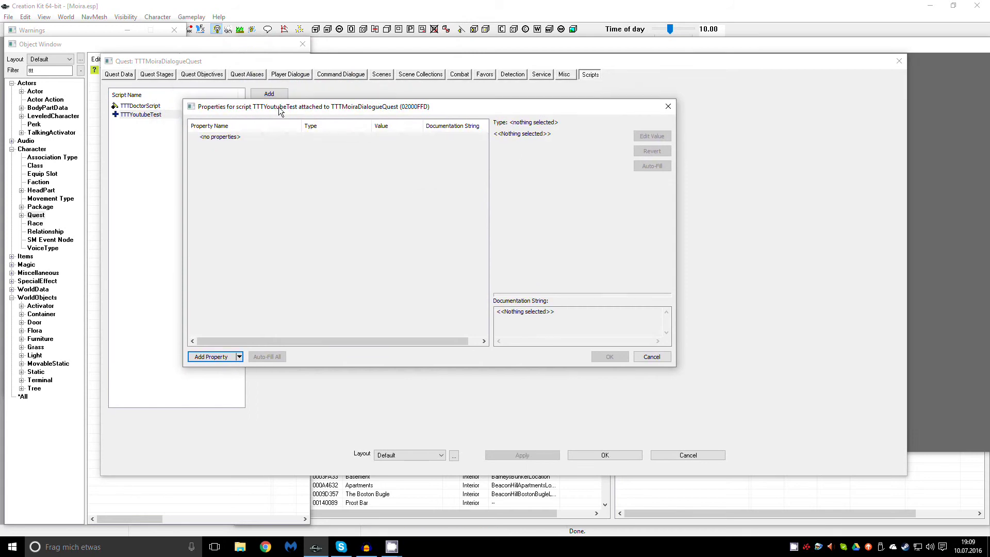
- Open TTTYoutubeTest's source and paste in the copied doctor healing code
left_click(667, 108)
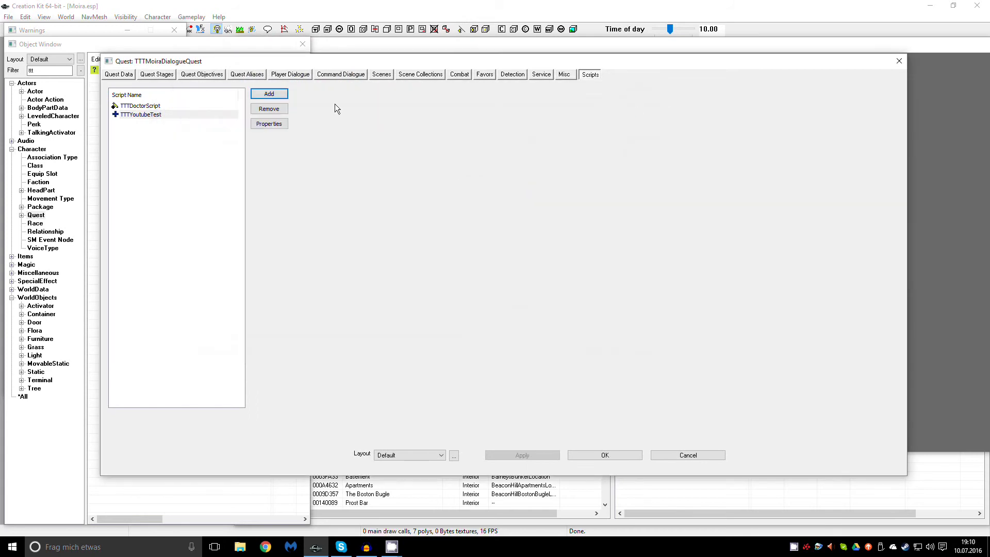
right_click(141, 115)
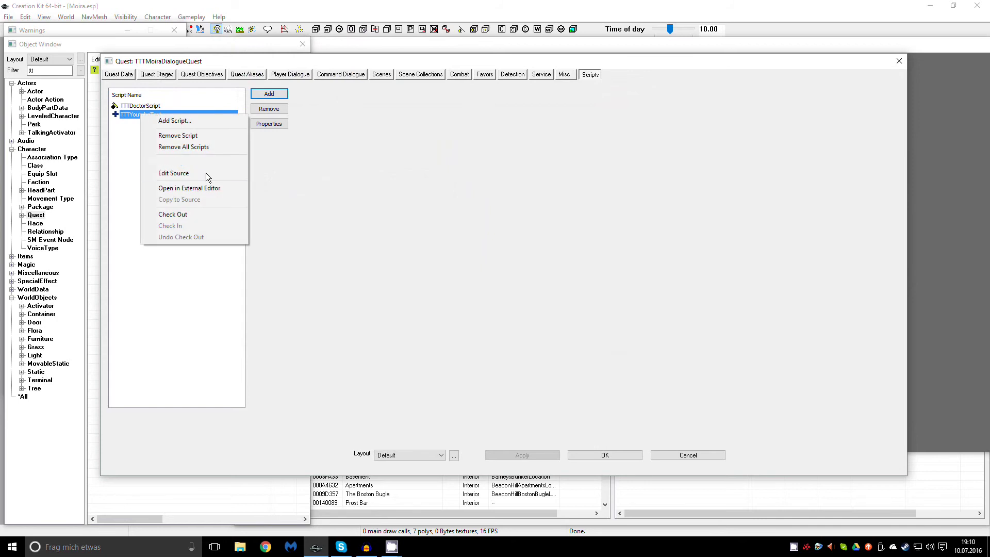
left_click(173, 172)
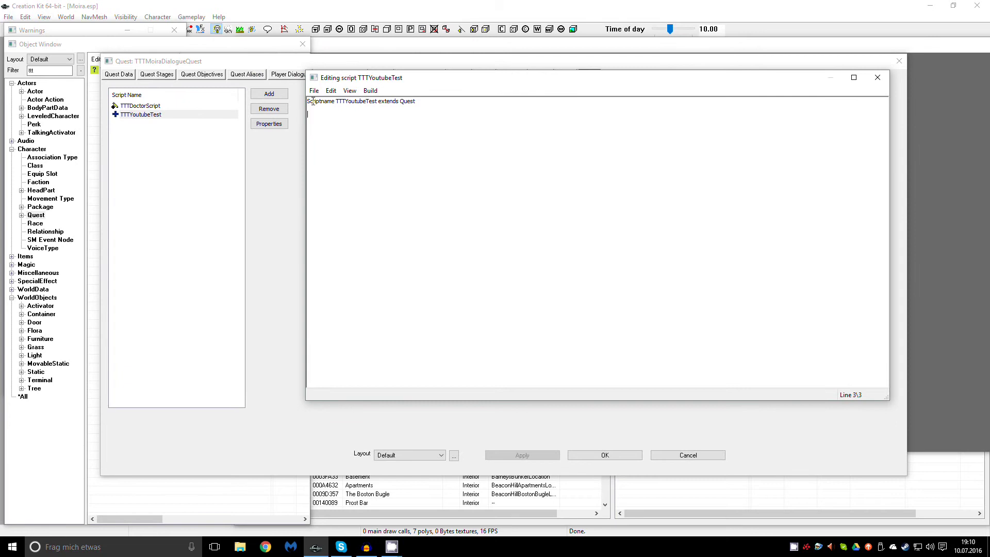
key("ctrl+v")
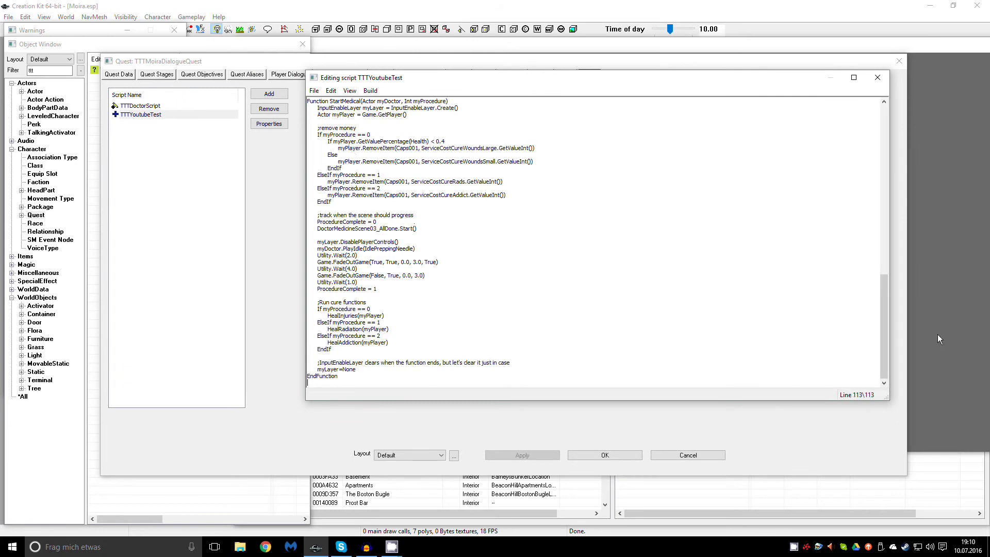
left_click_drag(885, 309, 885, 108)
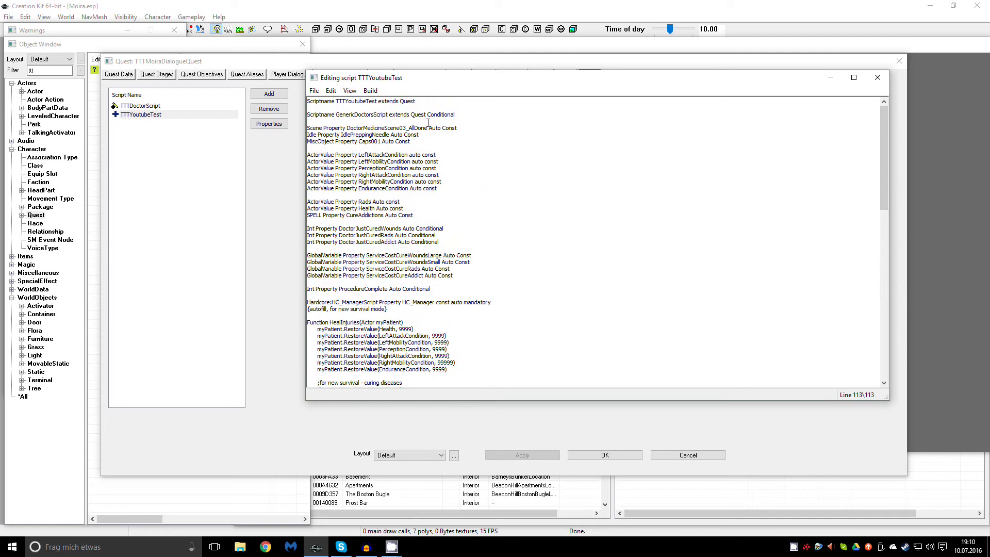
- Delete the extra 'Scriptname GenericDoctorsScript' header line from TTTYoutubeTest
left_click_drag(457, 114, 303, 117)
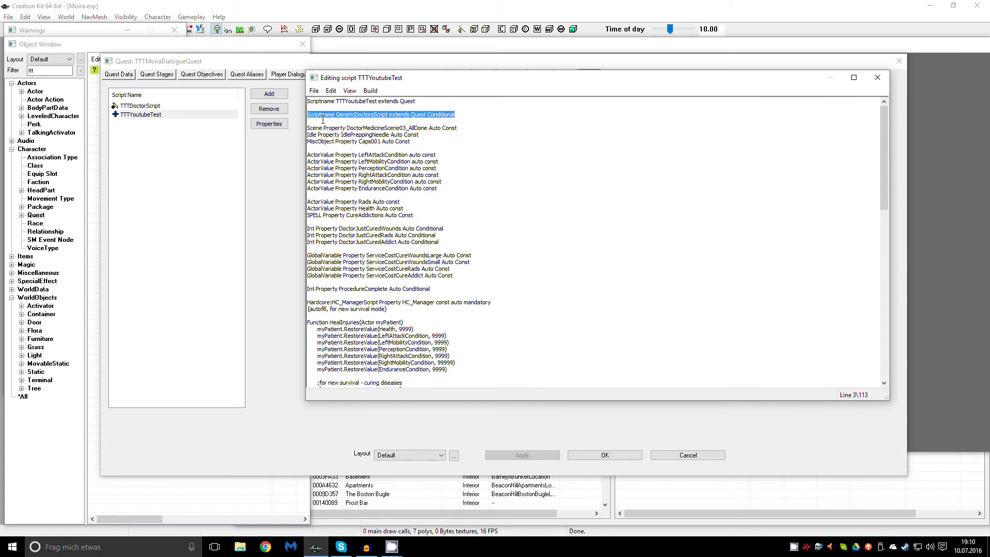
key("Delete")
key("Delete")
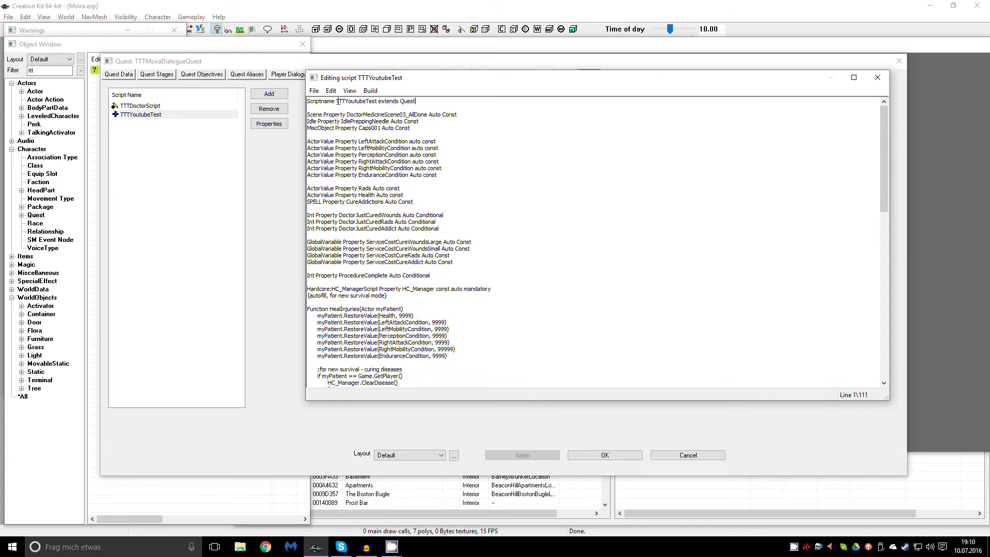
left_click_drag(337, 101, 377, 101)
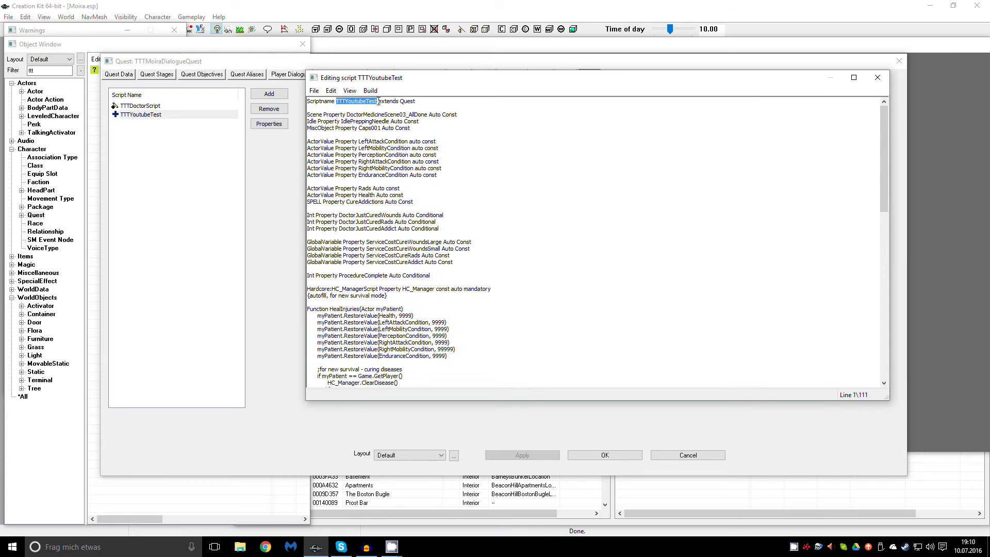
left_click(438, 101)
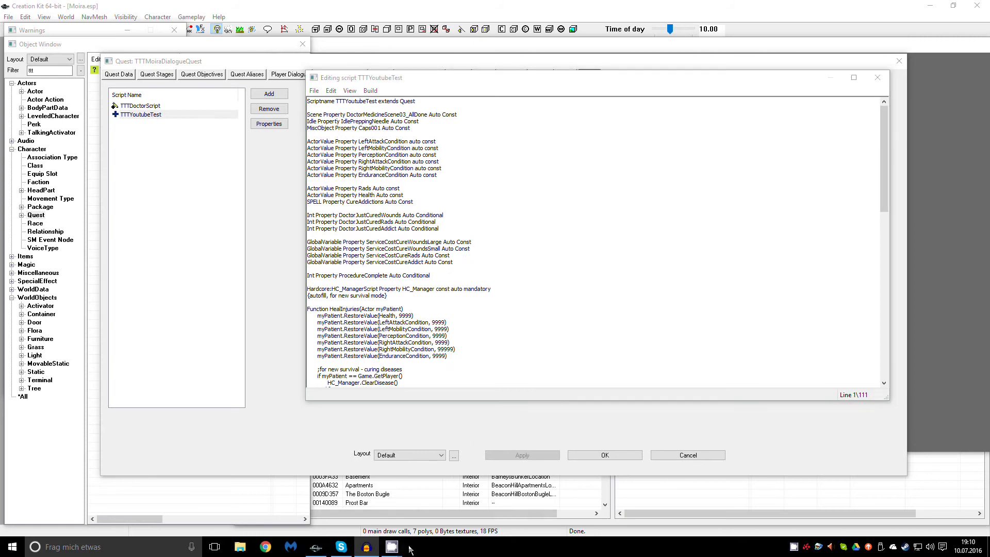
mouse_move(392, 547)
left_click(333, 503)
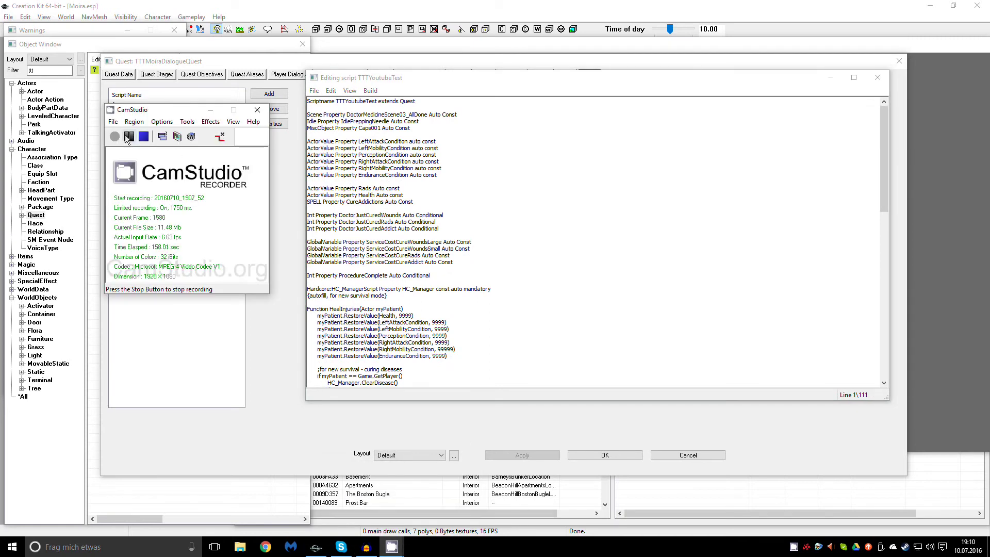
left_click(210, 108)
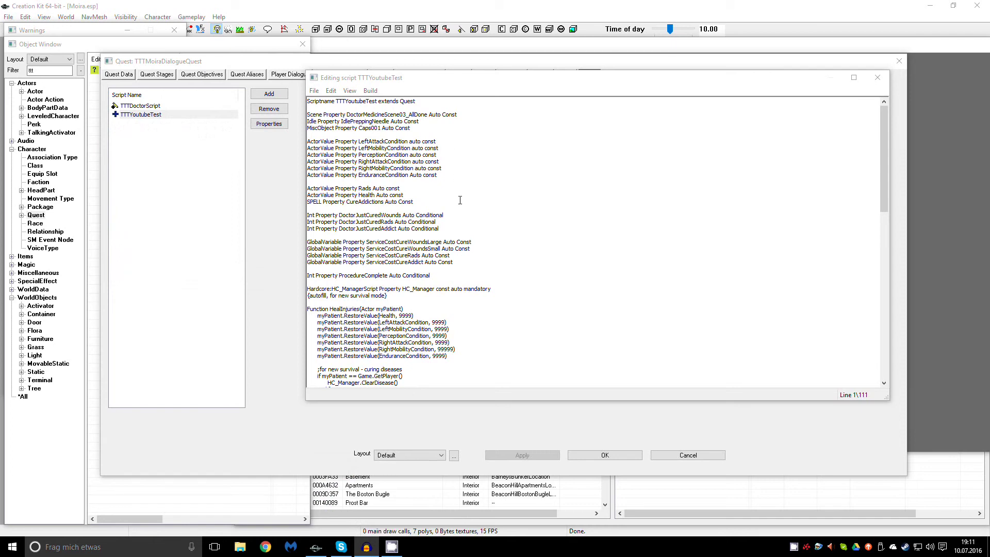
left_click(588, 101)
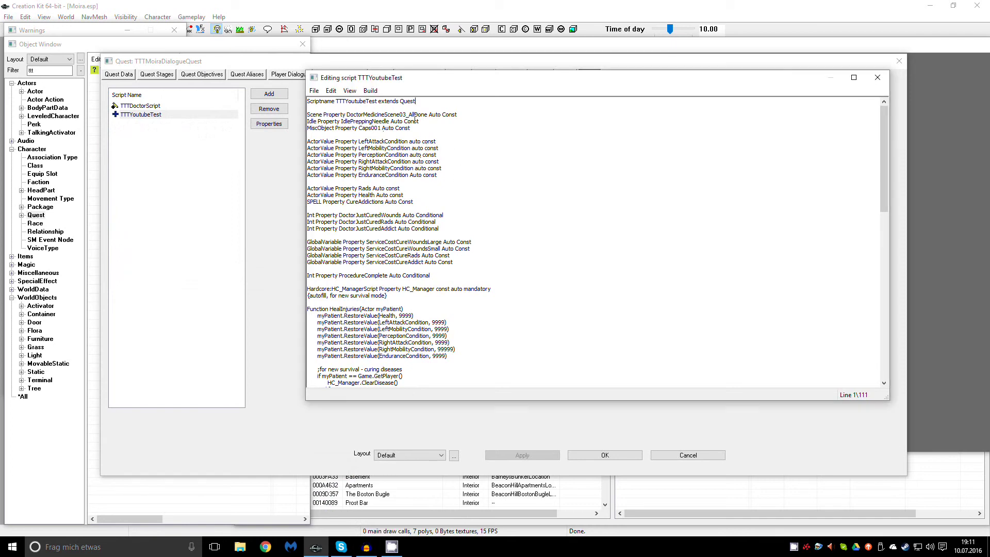
double_click(356, 101)
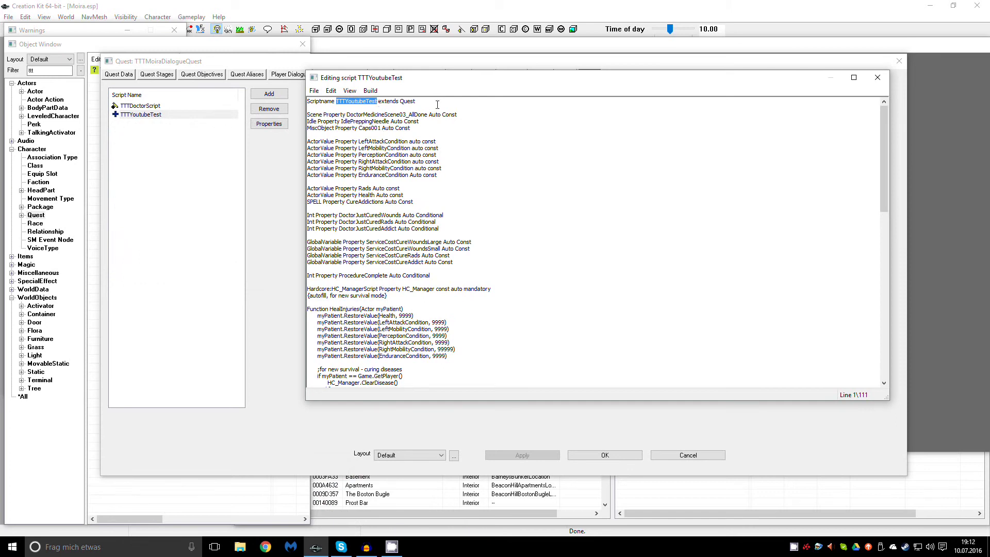
left_click(306, 108)
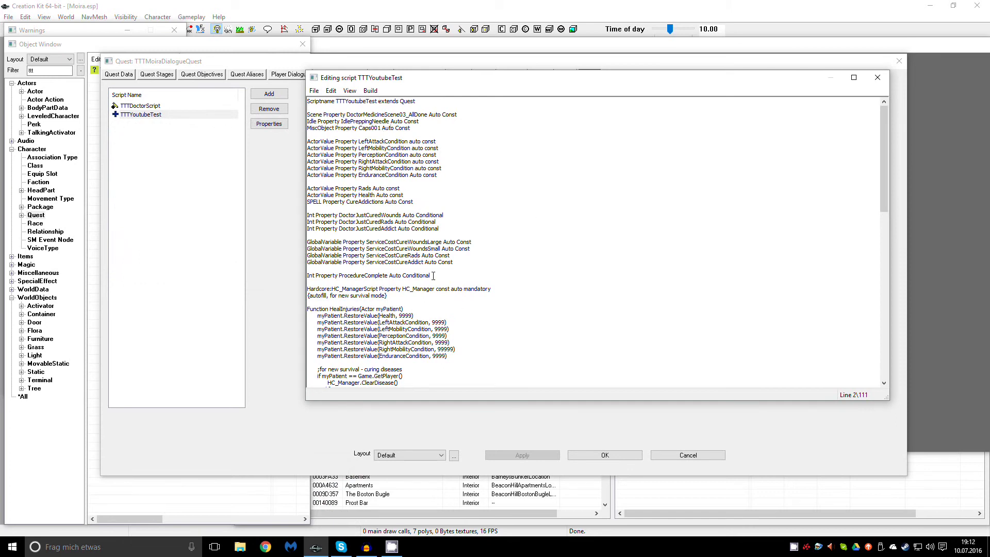
scroll(433, 277, "down", 5)
scroll(433, 276, "down", 5)
scroll(433, 277, "down", 4)
scroll(433, 232, "up", 3)
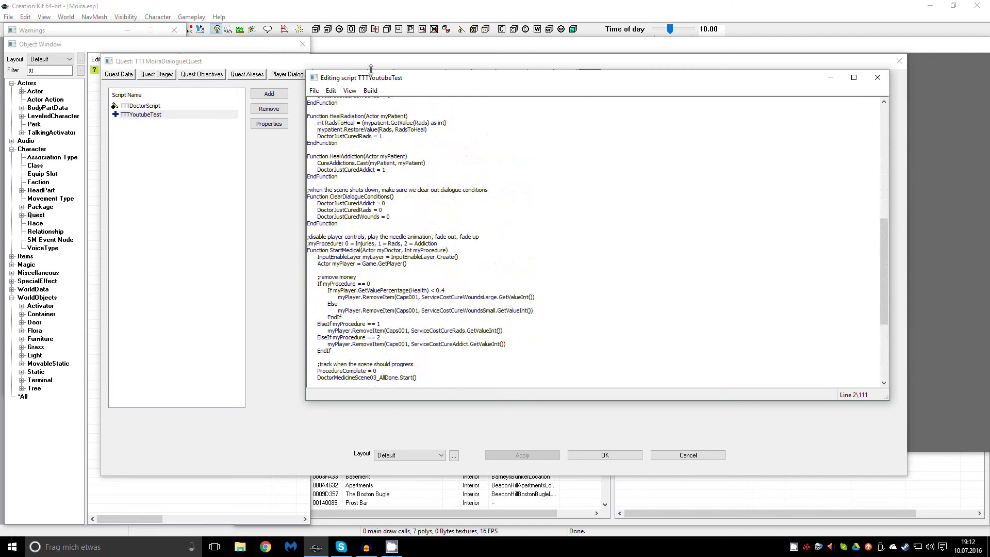
scroll(433, 233, "up", 5)
- Compile and save TTTYoutubeTest, then close the script editor
left_click(369, 91)
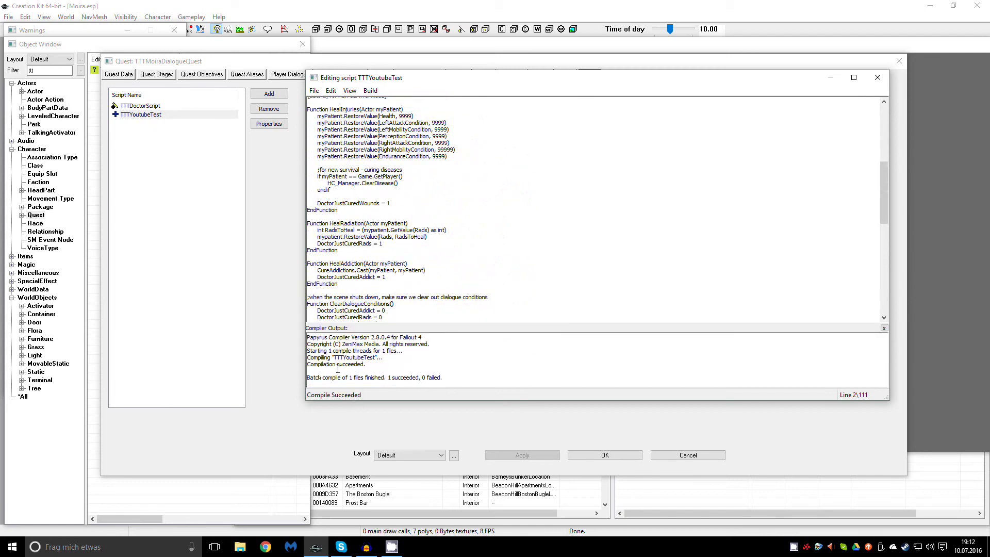
left_click(313, 92)
left_click(877, 78)
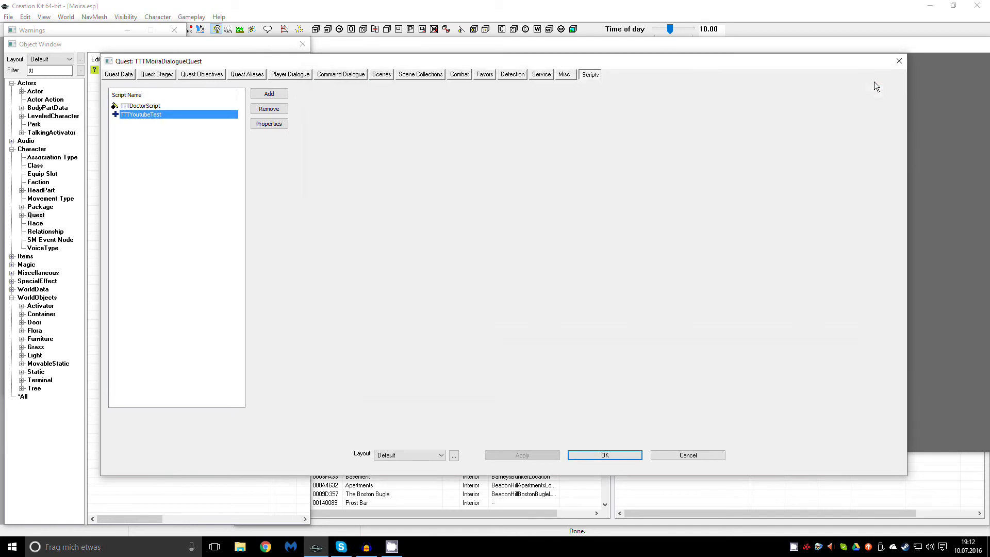
- Auto-fill all 17 TTTYoutubeTest properties and check ProcedureComplete, DoctorJustCuredWounds and DoctorJustCuredAddict
left_click(269, 124)
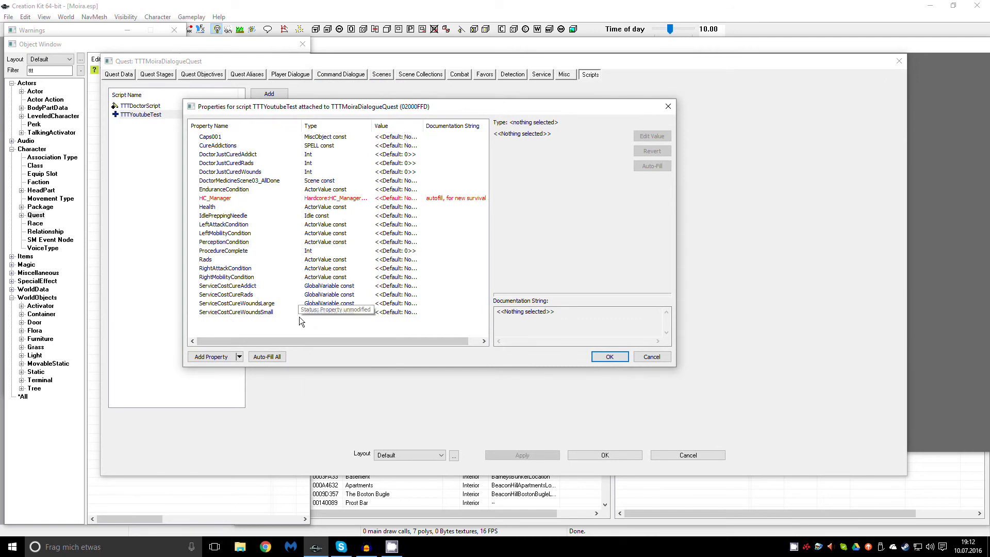
left_click(276, 357)
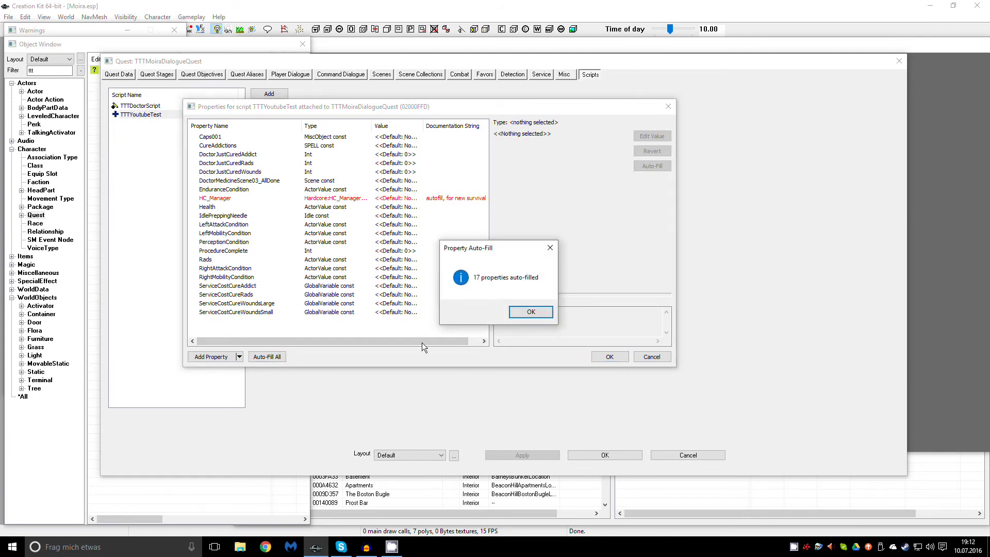
left_click(535, 313)
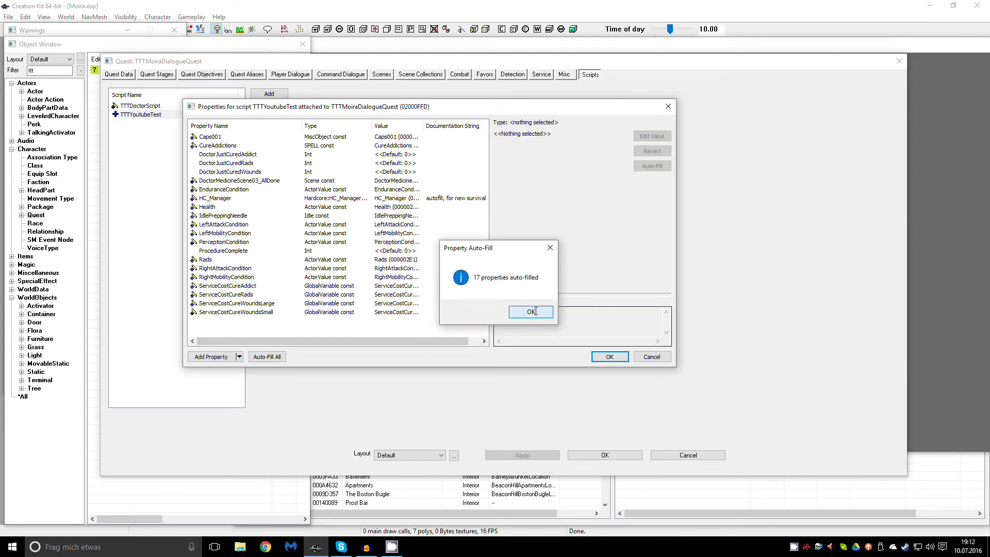
left_click(231, 251)
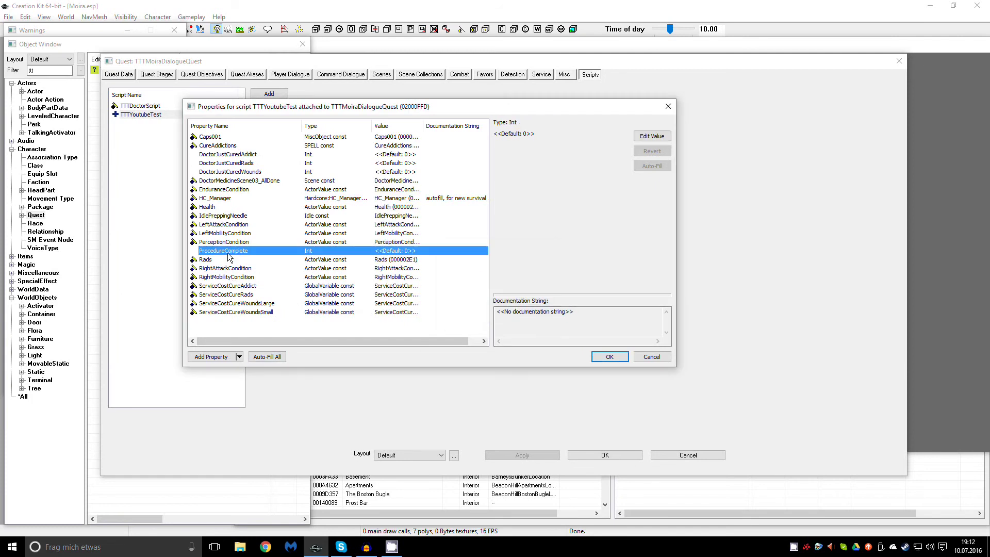
left_click(219, 172)
left_click(227, 154)
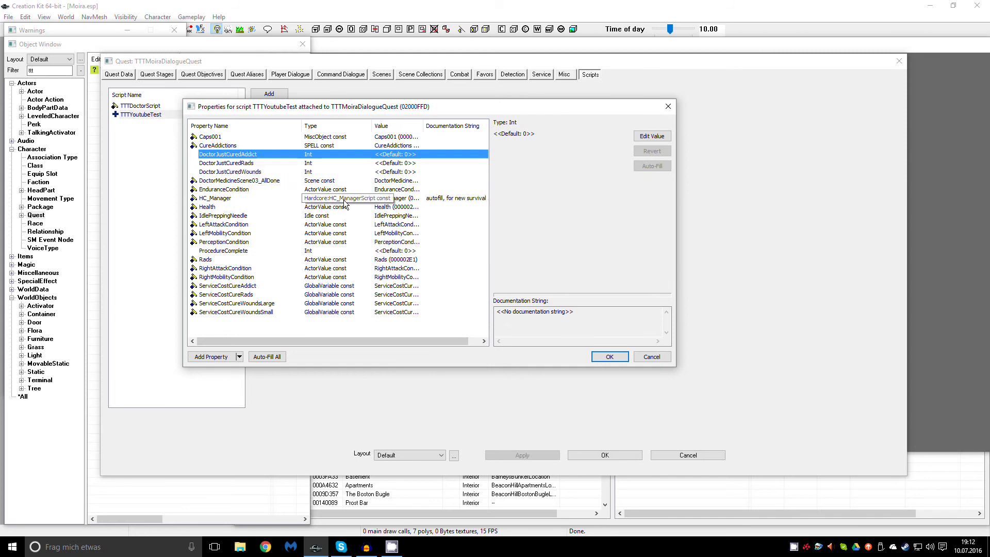
- Accept the filled properties, close the quest, and reopen TTTMoiraDialogueQuest
left_click(610, 357)
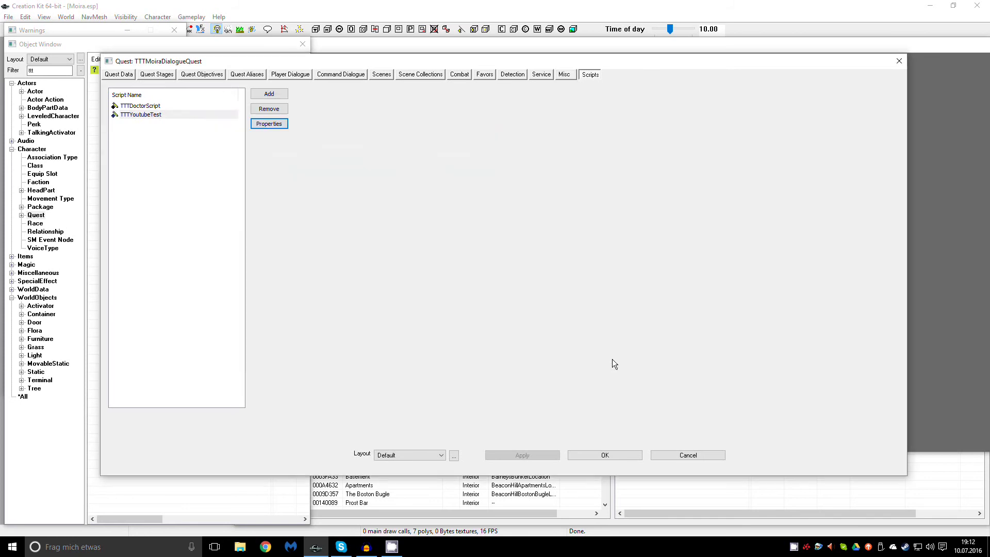
left_click(618, 456)
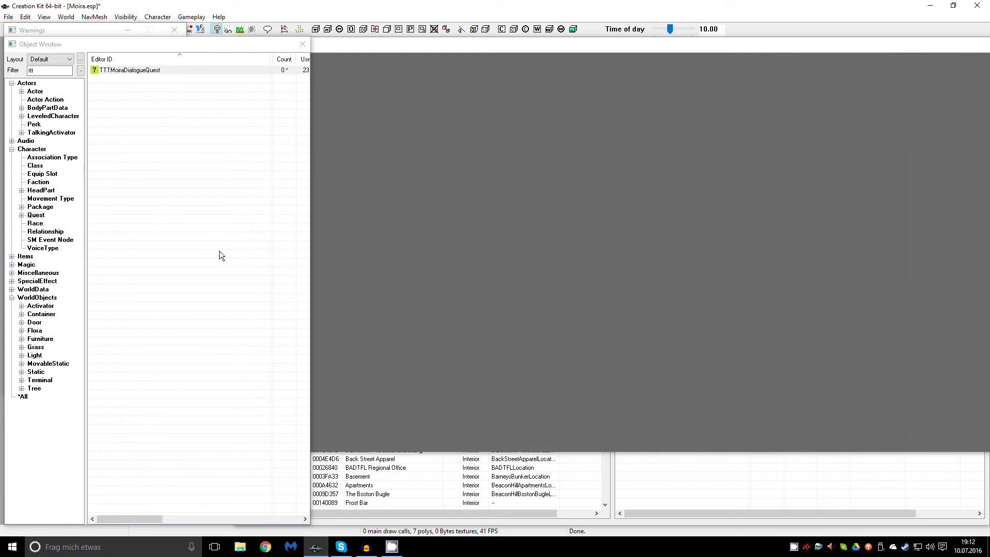
double_click(129, 70)
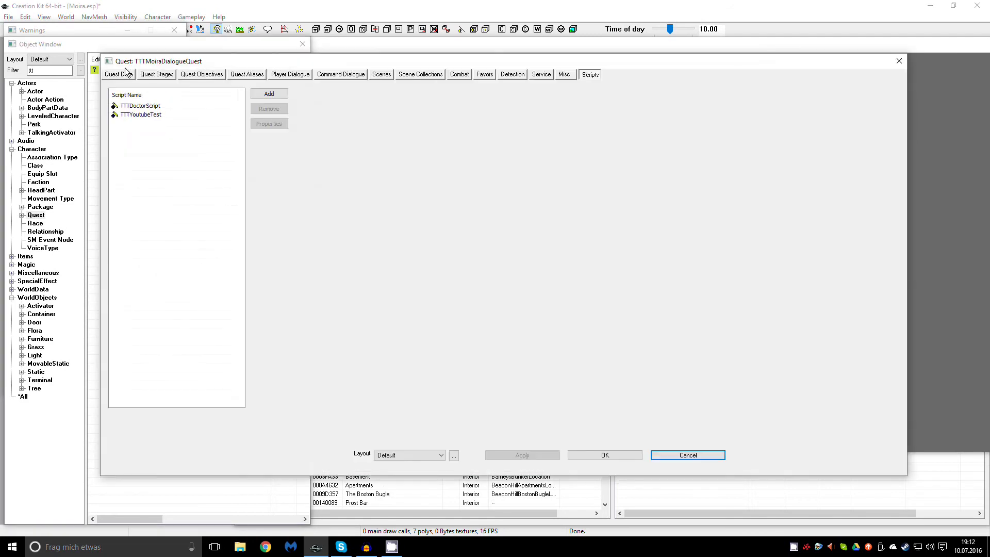
- Open the TTTRadiationHeal action's topic info in the RadFirstReturn scene
left_click(380, 73)
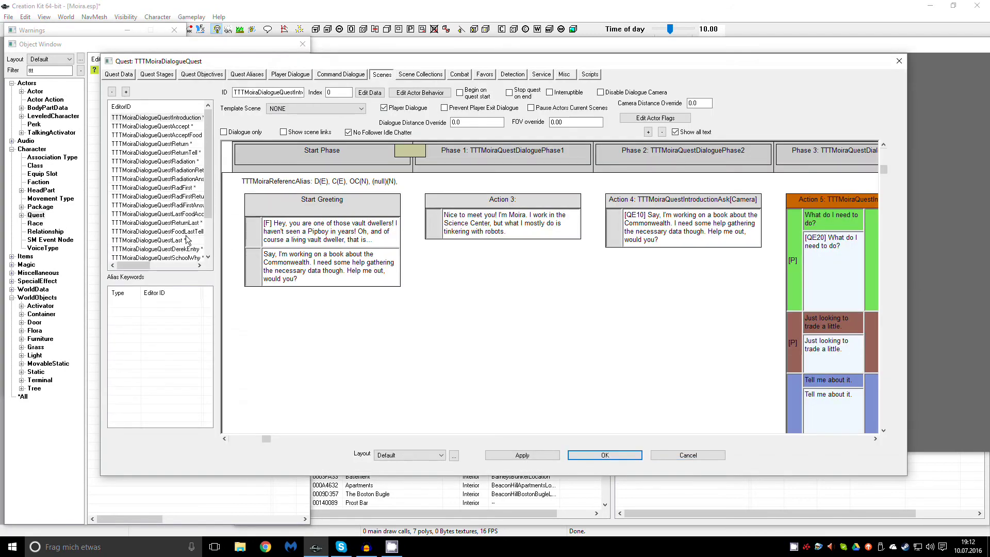
left_click(155, 187)
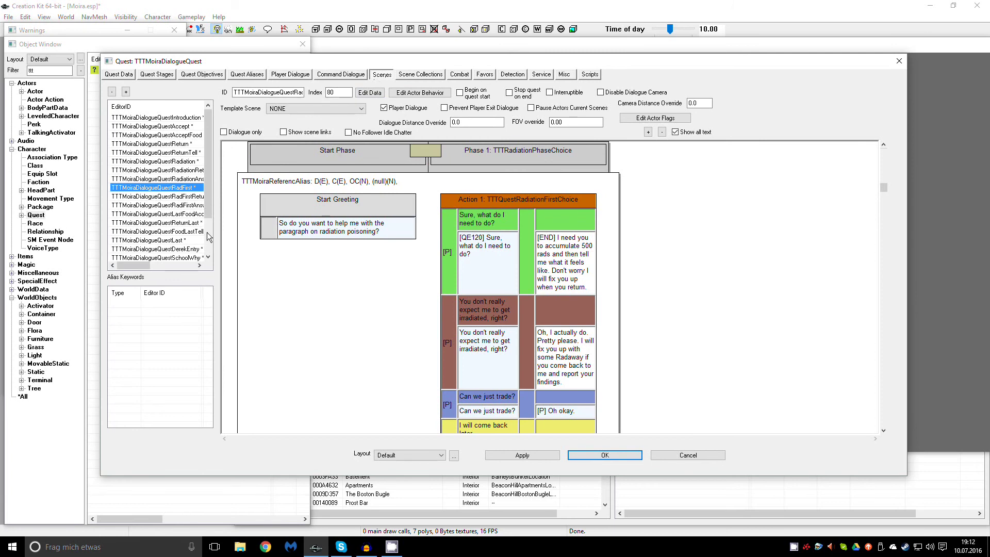
left_click(157, 205)
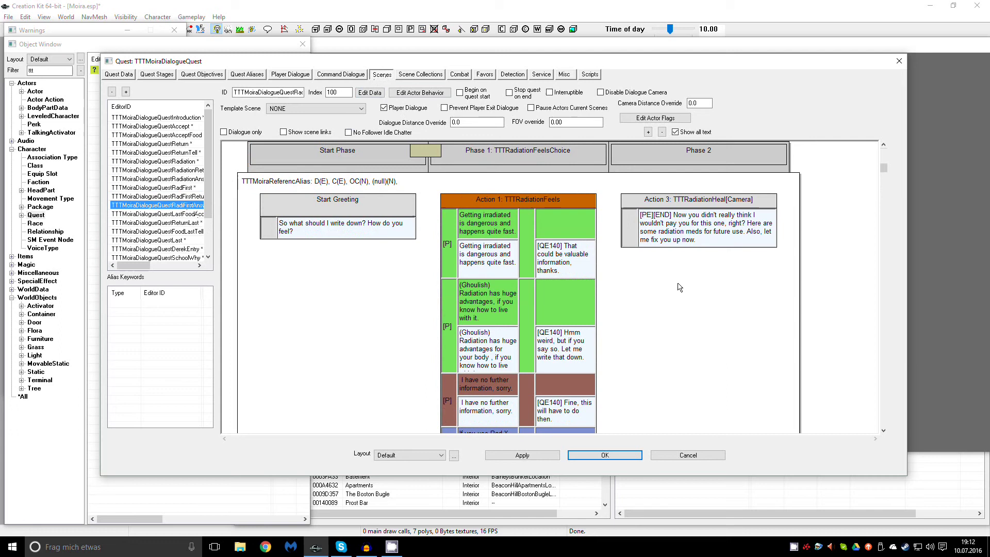
left_click(725, 245)
double_click(725, 245)
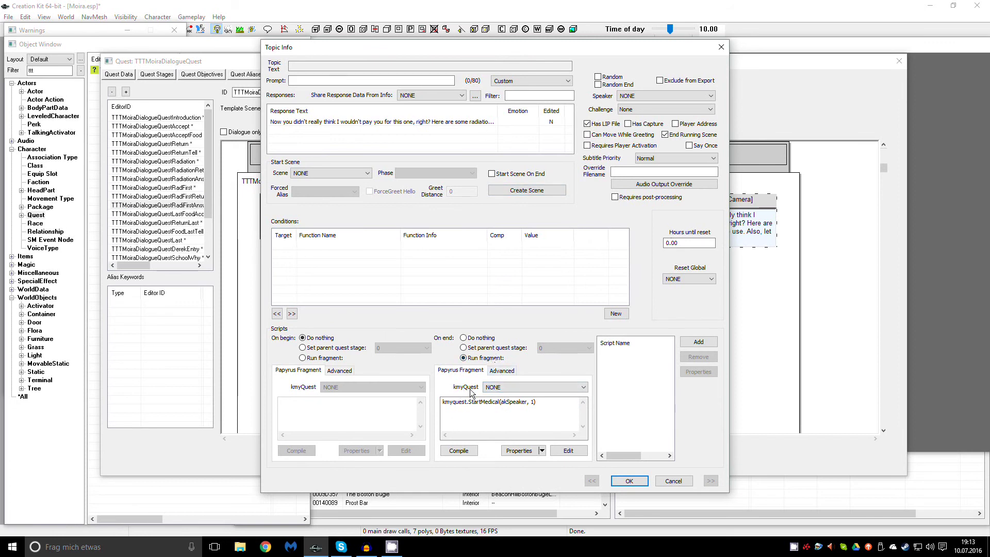
- Set the fragment's kmyQuest script to TTTYoutubeTest
left_click(503, 387)
left_click(505, 410)
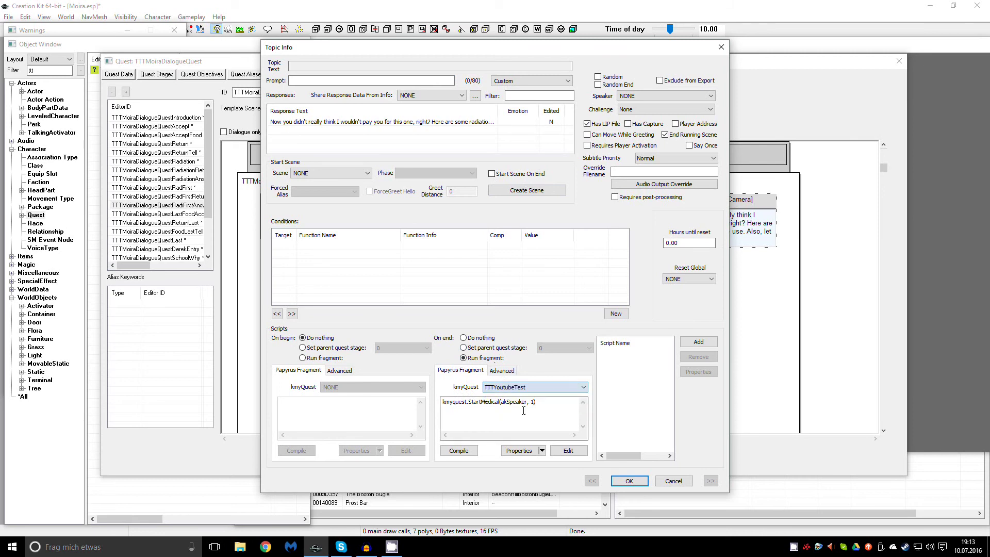
left_click(521, 387)
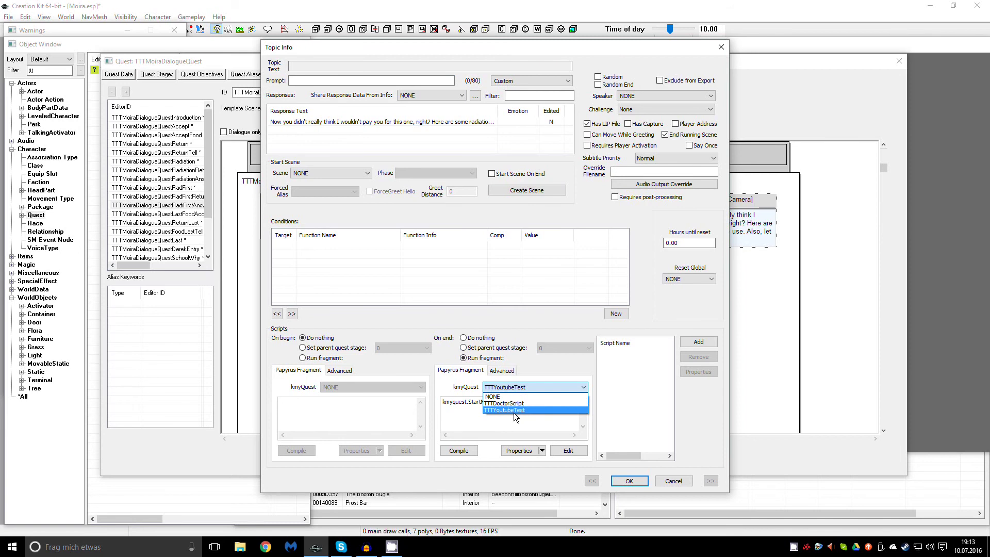
- Change the end fragment's StartMedical second argument from 1 to 2
left_click(511, 410)
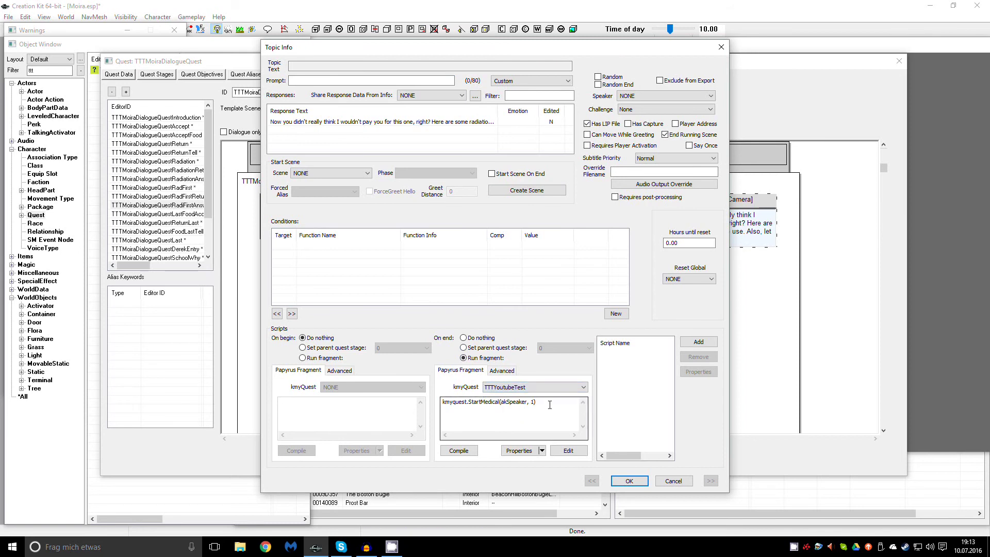
left_click(488, 408)
left_click_drag(443, 407, 542, 402)
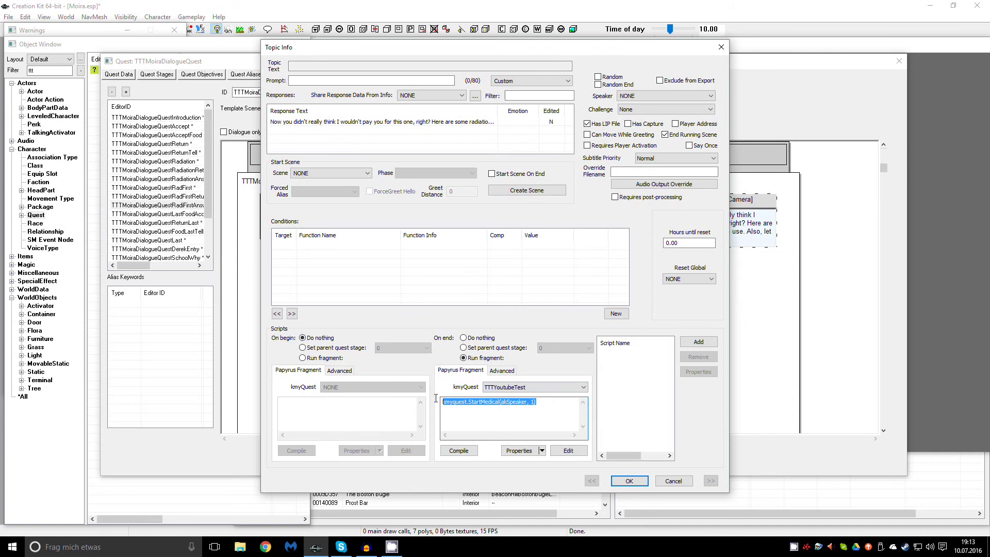
left_click(549, 401)
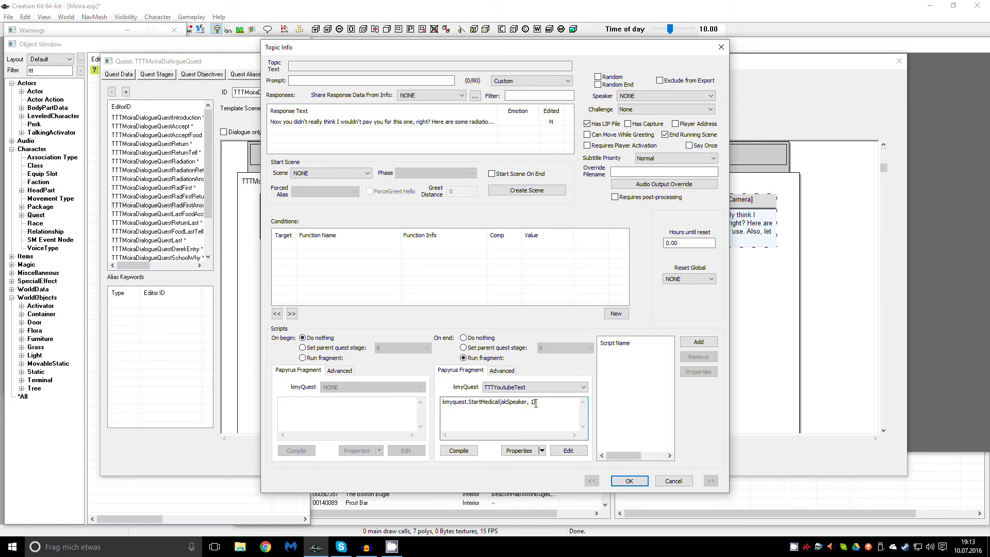
key("BackSpace")
key("BackSpace")
key("BackSpace")
key("BackSpace")
type("1)")
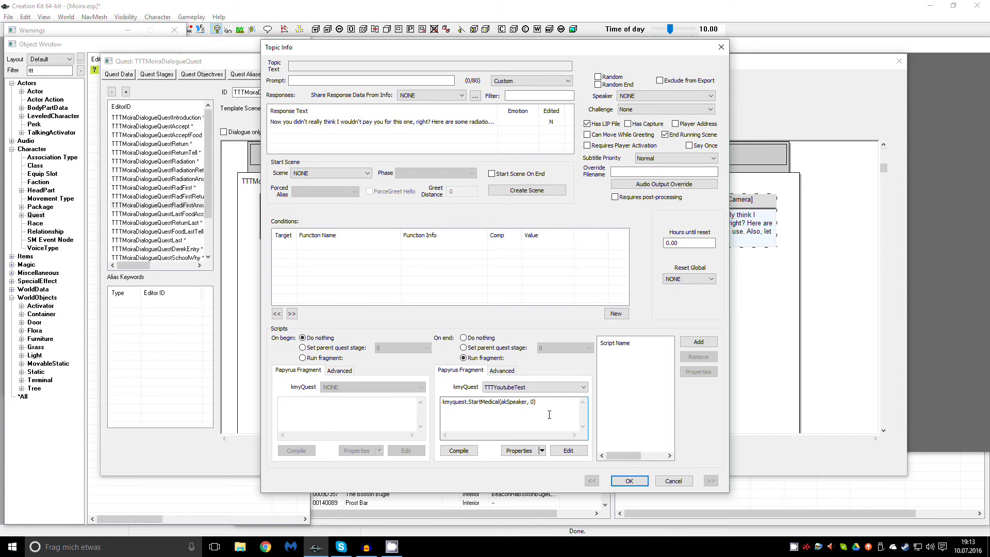
key("BackSpace")
key("BackSpace")
type("2)")
key("BackSpace")
key("BackSpace")
type(")")
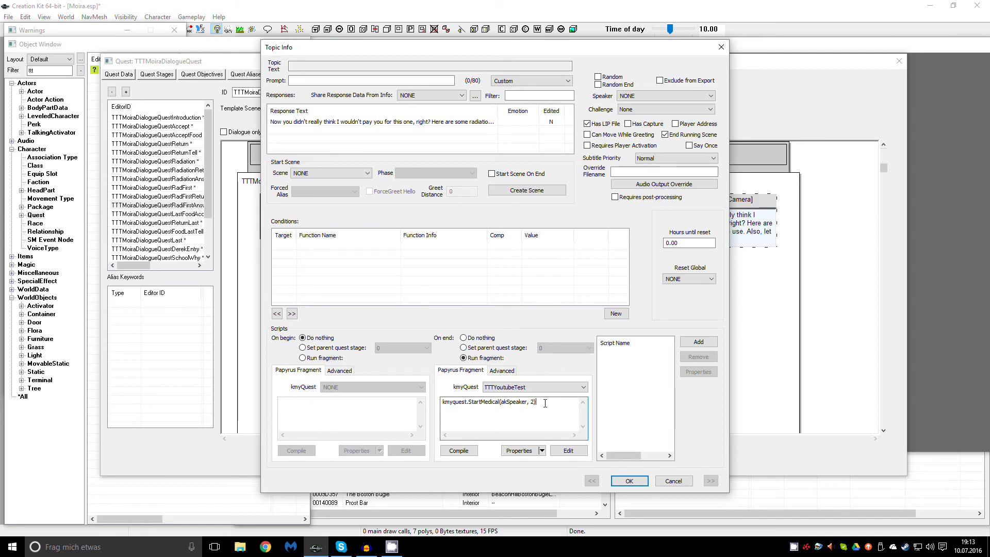
- Add a new topic condition run on Player using the HasMagicEffectKeyword function
right_click(331, 261)
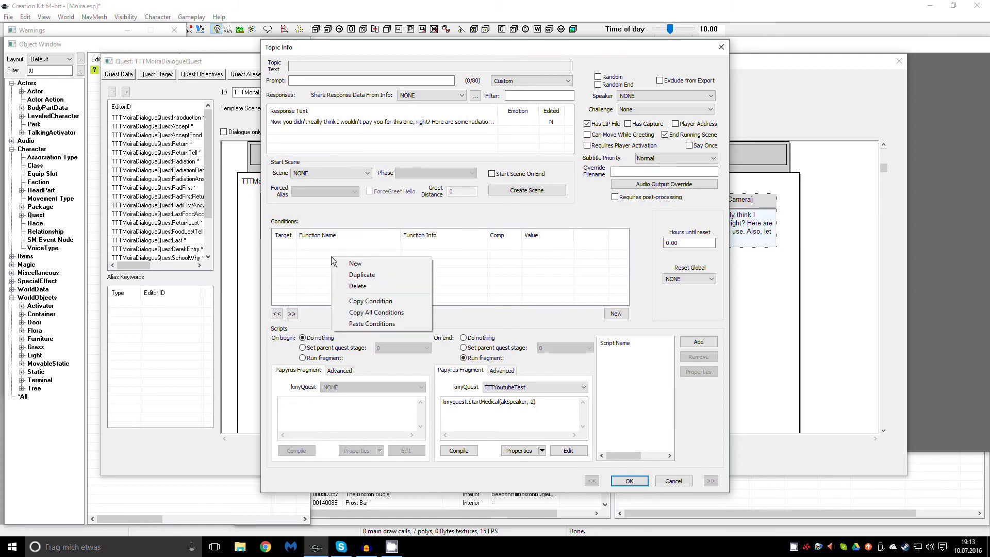
left_click(356, 264)
left_click(322, 303)
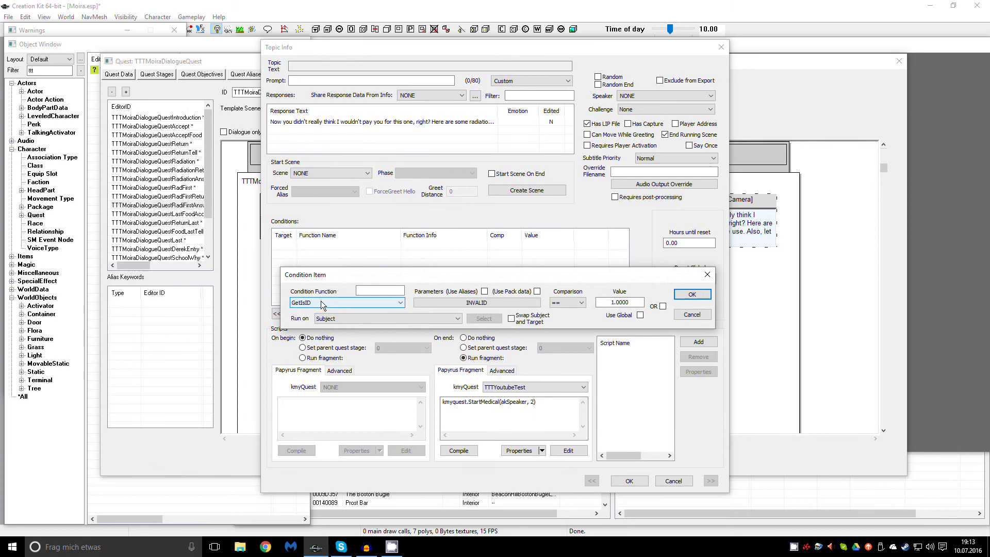
left_click(387, 319)
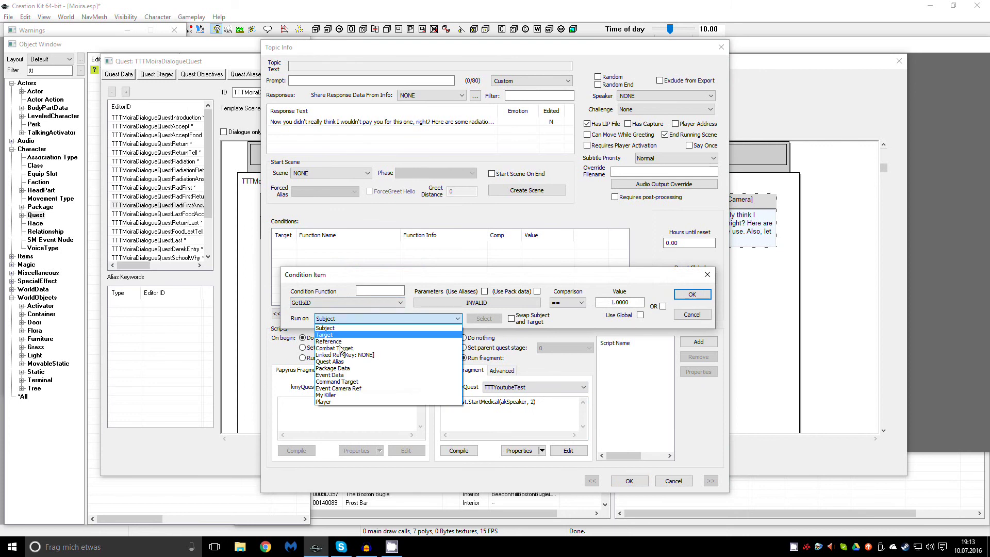
left_click(329, 402)
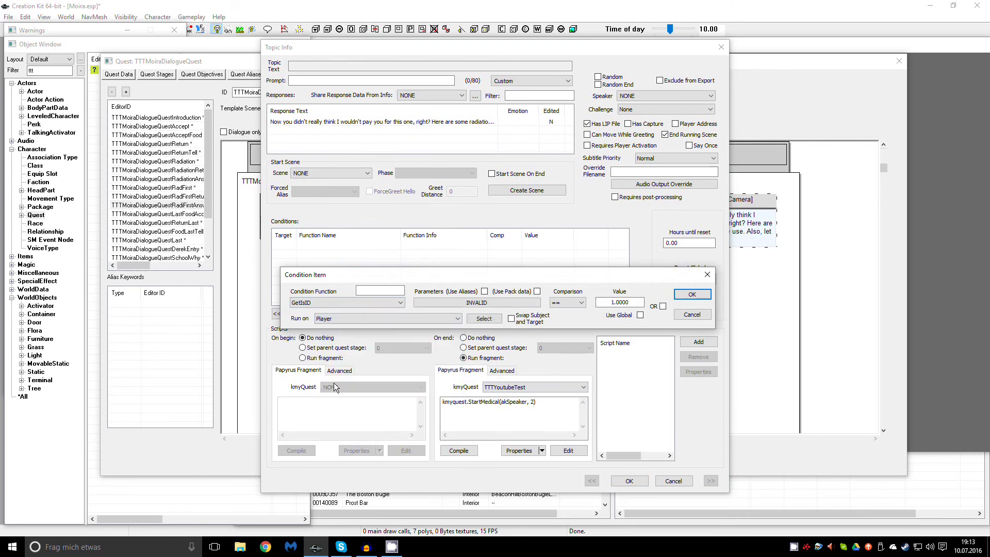
left_click(340, 302)
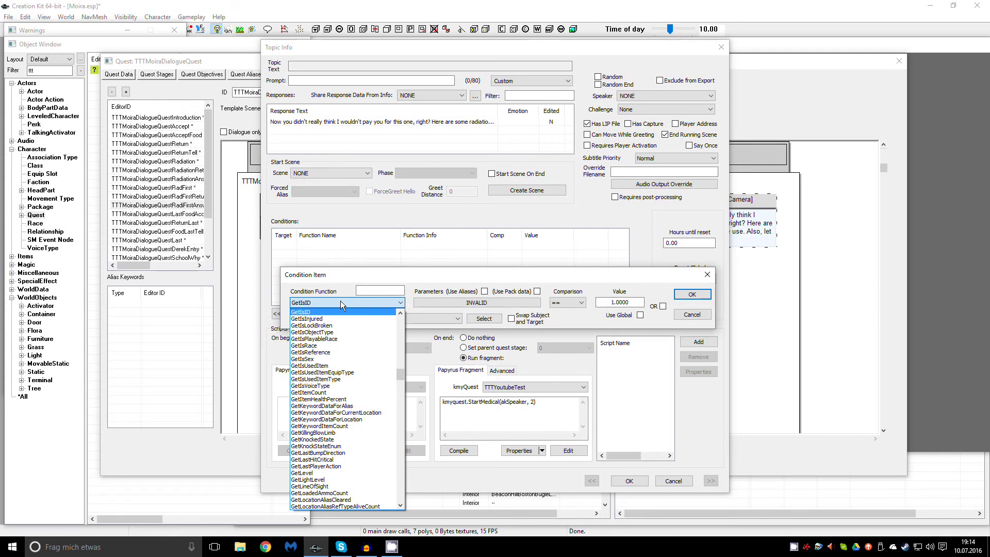
key("e")
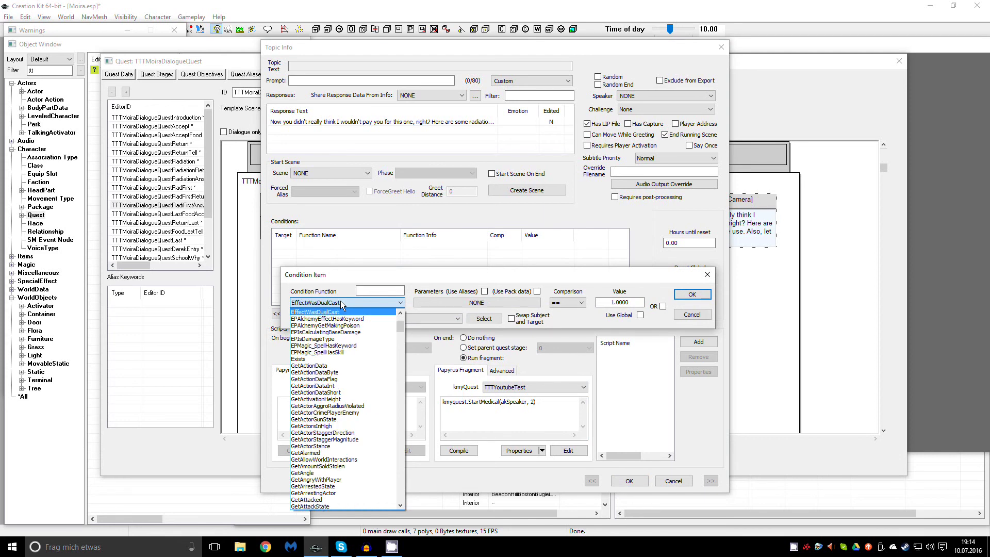
left_click(372, 290)
type("keyword")
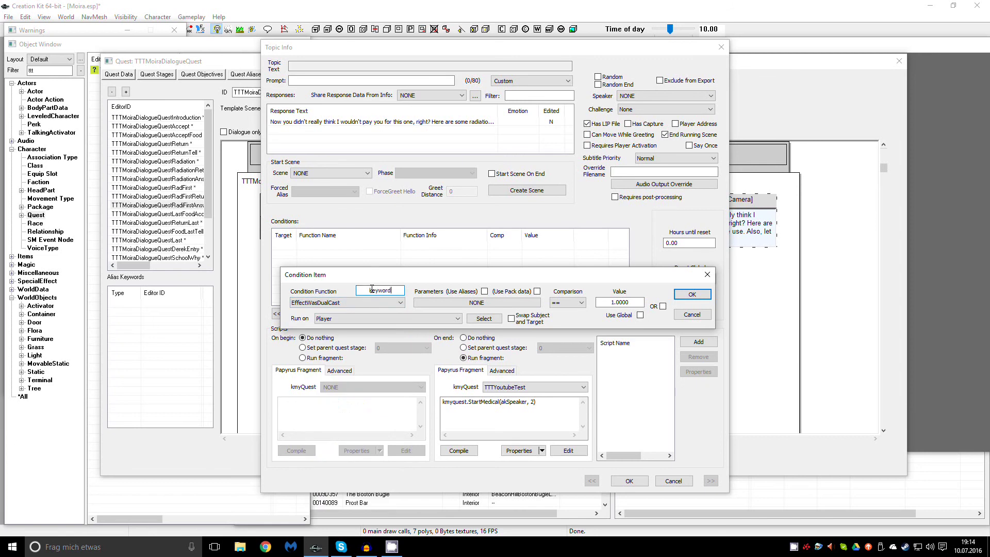
key("Return")
left_click(354, 302)
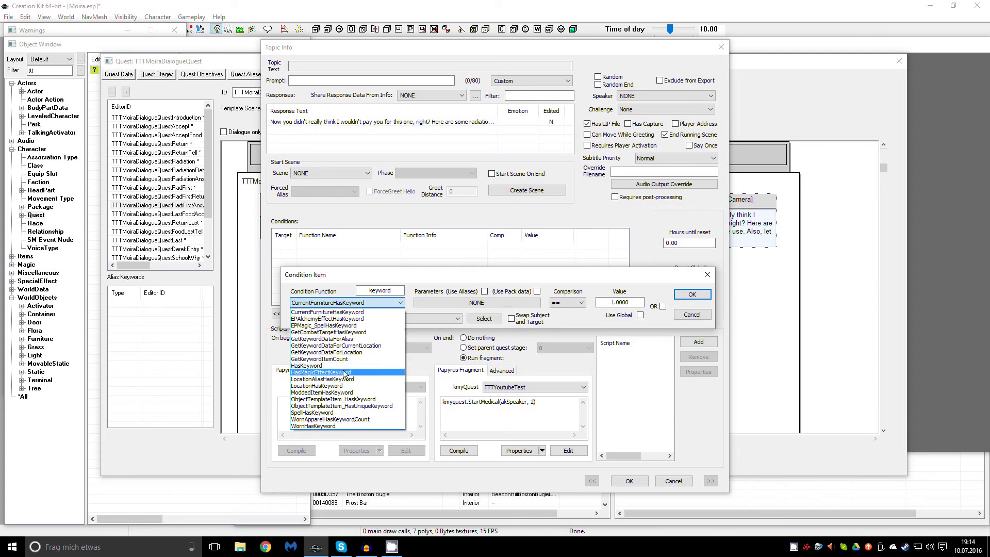
left_click(321, 372)
- Set the condition keyword to AddictionEffect, equal to 1, and confirm it
left_click(466, 302)
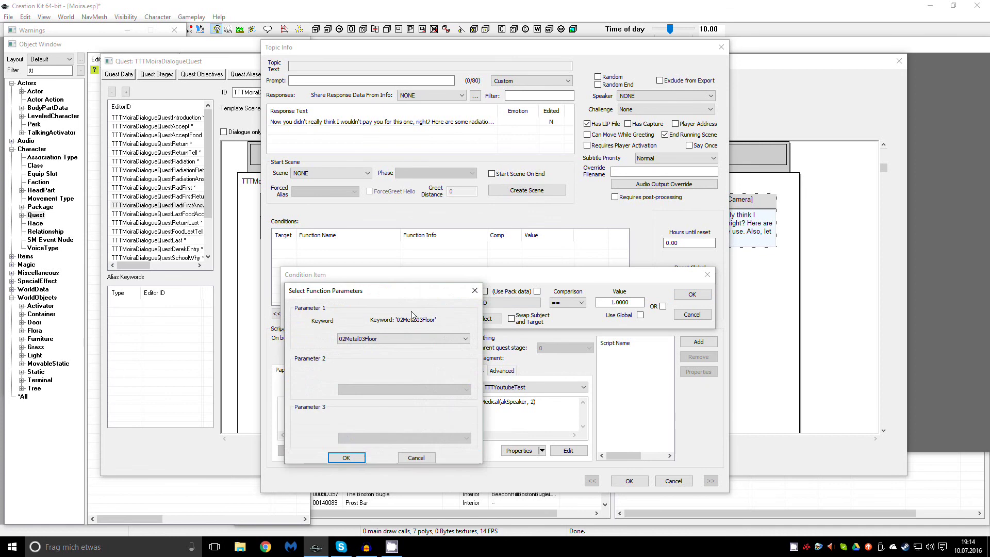
left_click(402, 339)
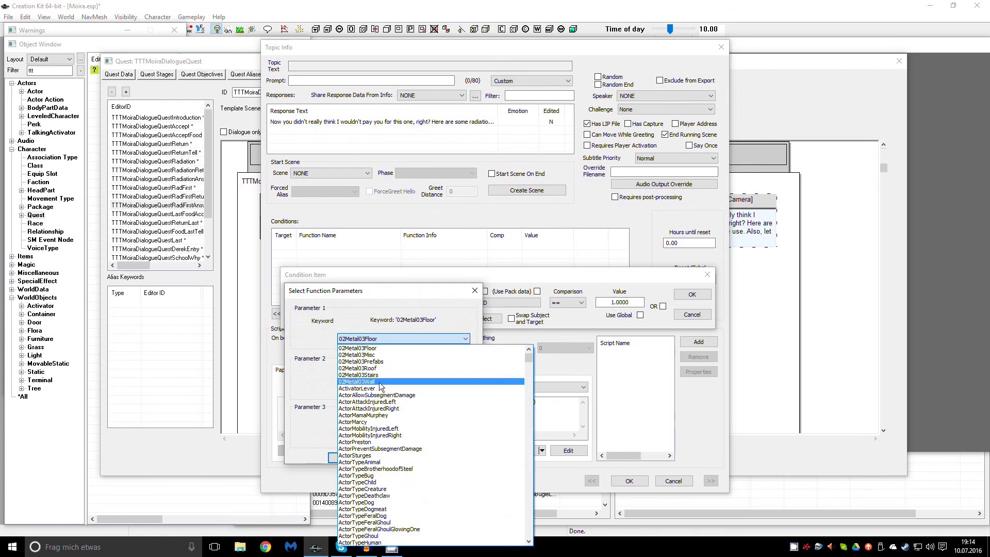
type("ad")
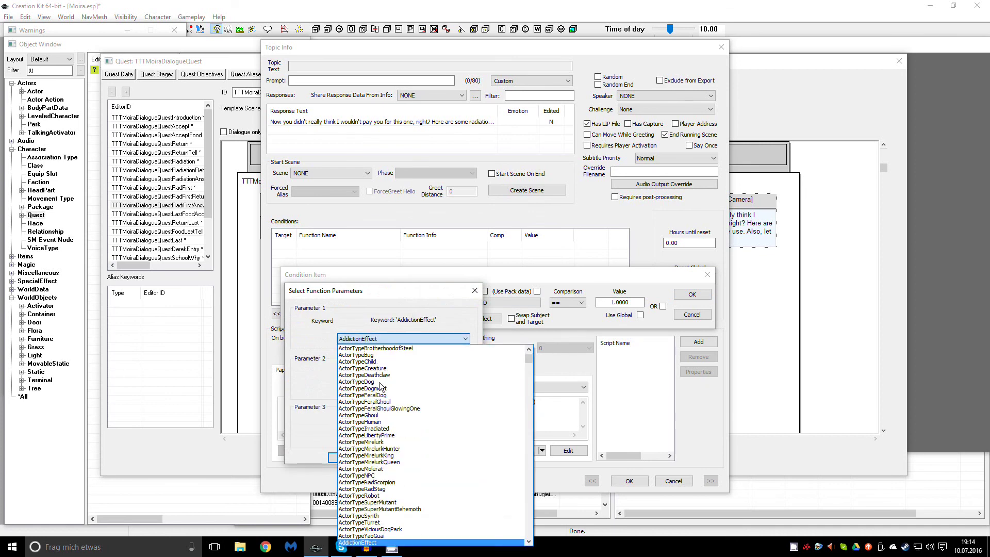
scroll(379, 503, "down", 3)
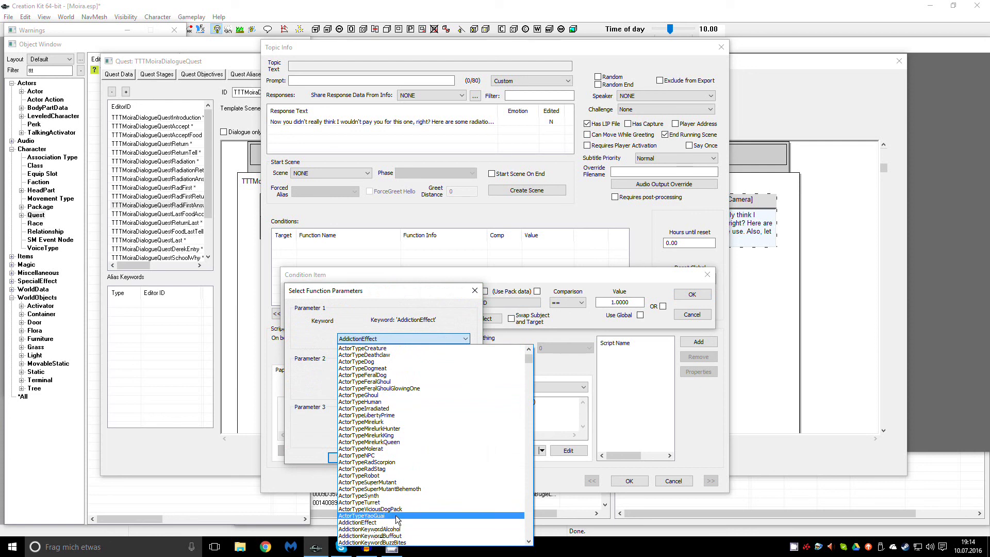
scroll(396, 520, "down", 3)
scroll(401, 522, "down", 3)
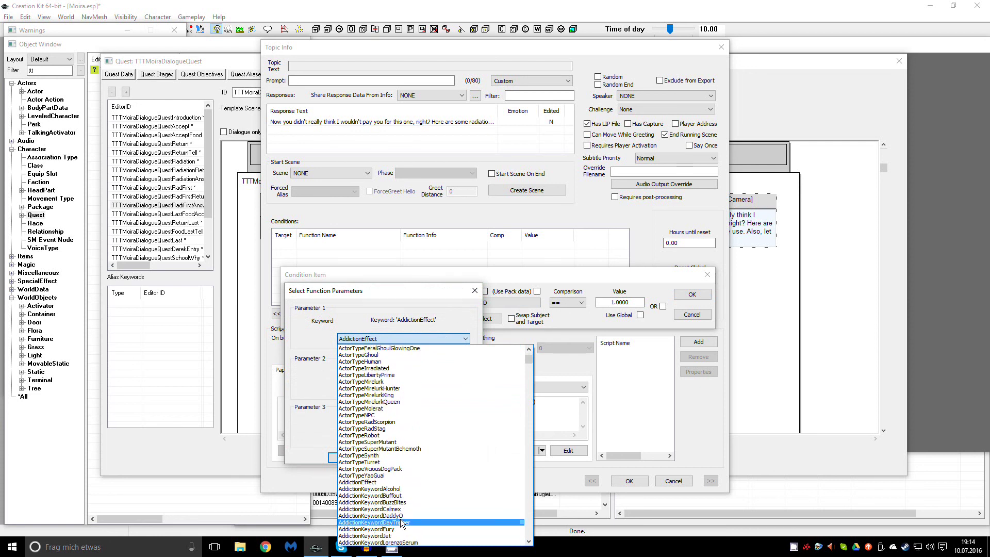
scroll(403, 523, "down", 3)
scroll(409, 524, "down", 3)
scroll(409, 524, "down", 3)
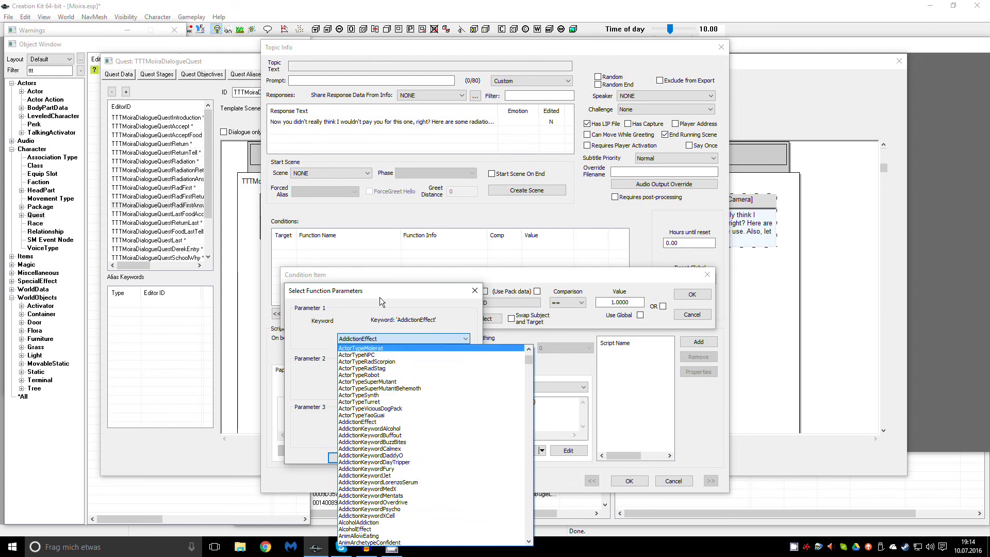
left_click(438, 305)
left_click(475, 291)
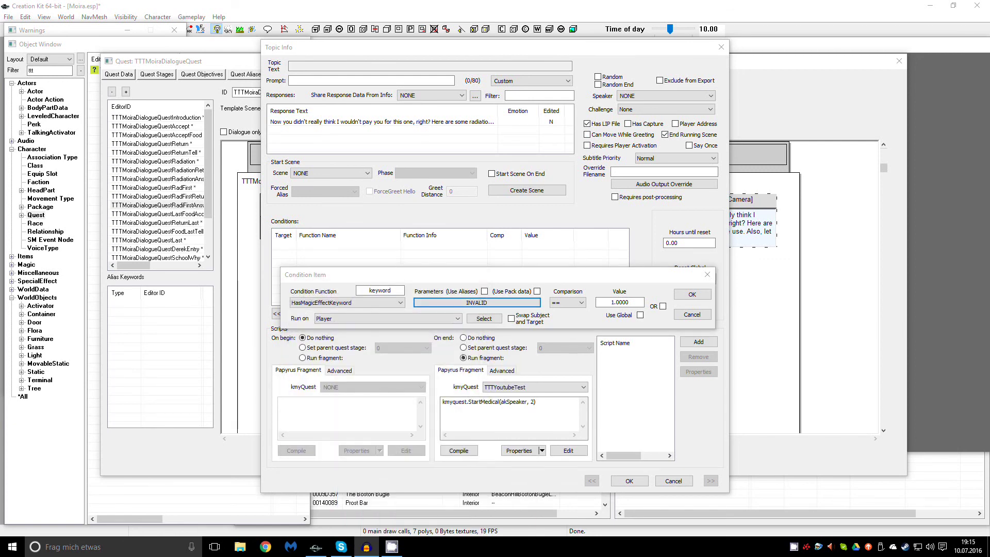
left_click(472, 302)
left_click(396, 339)
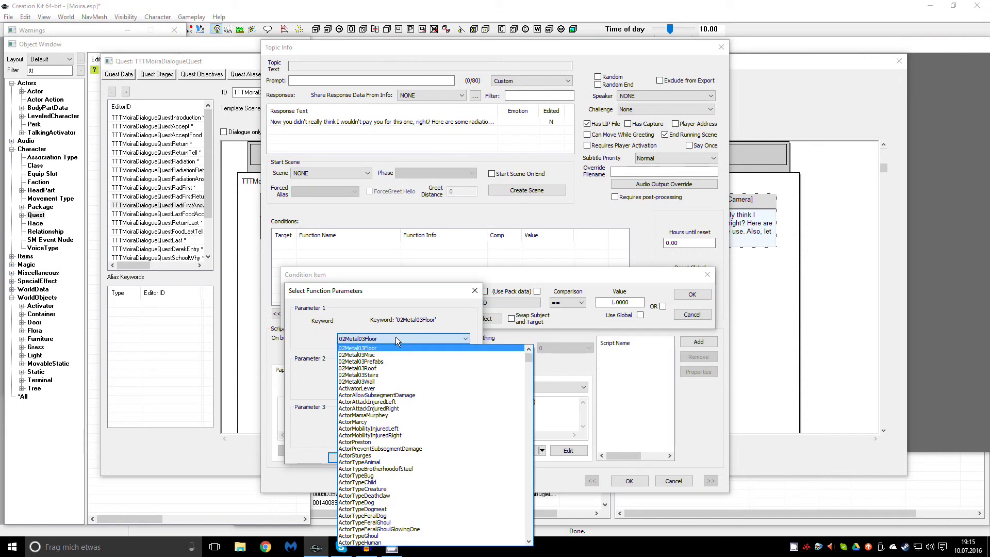
type("addictionEffect")
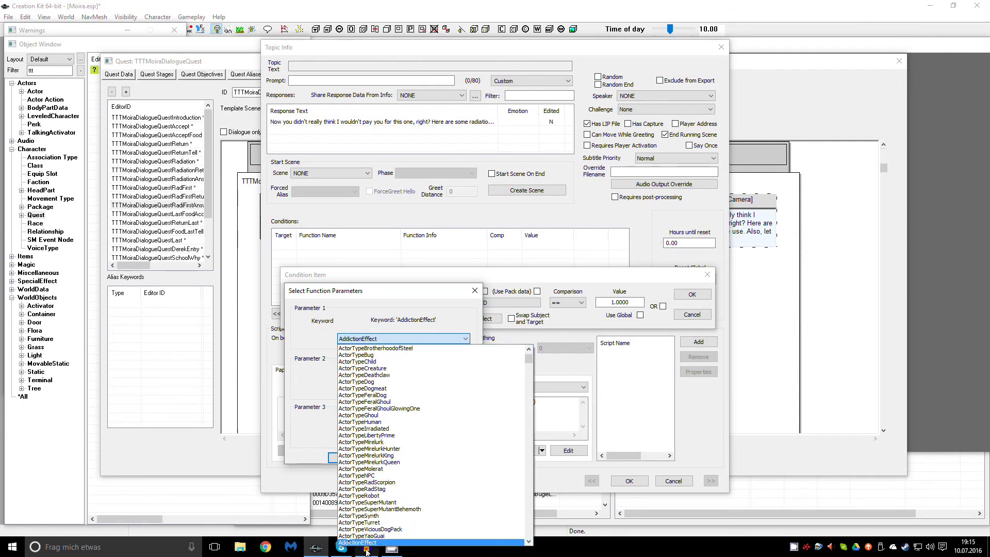
key("Return")
left_click(346, 457)
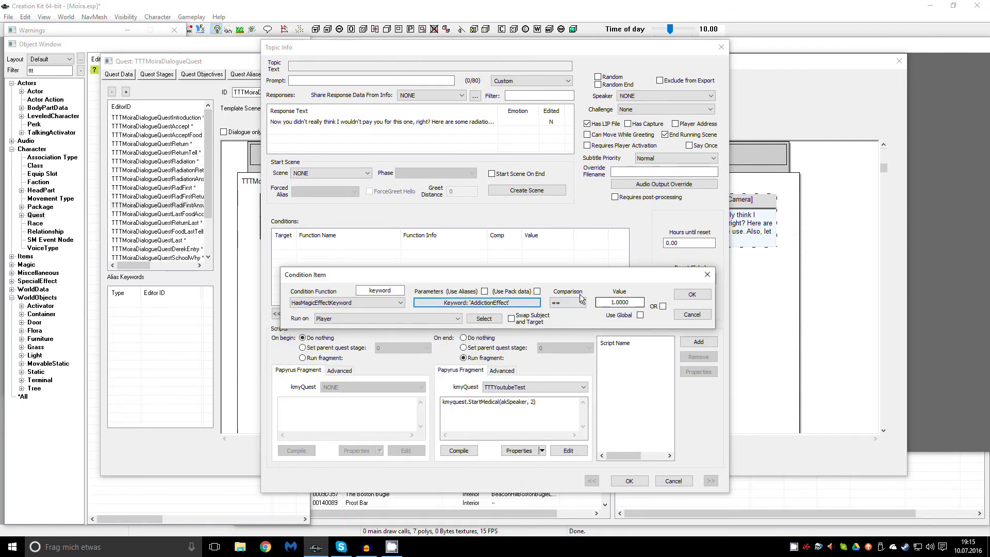
left_click(693, 295)
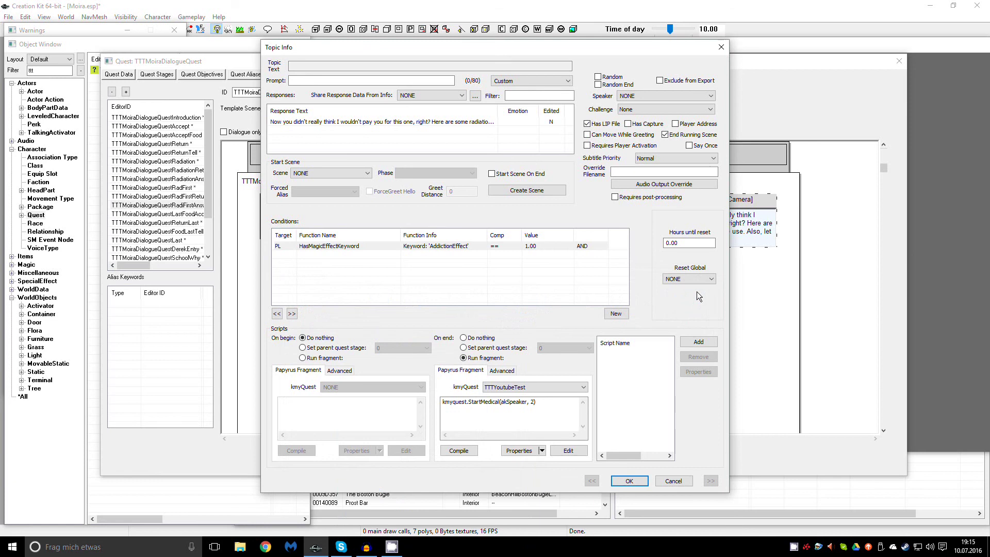
- Change the fragment to StartMedical(akSpeaker, 1), delete the HasMagicEffectKeyword condition, and close Topic Info
left_click(539, 401)
key("BackSpace")
key("BackSpace")
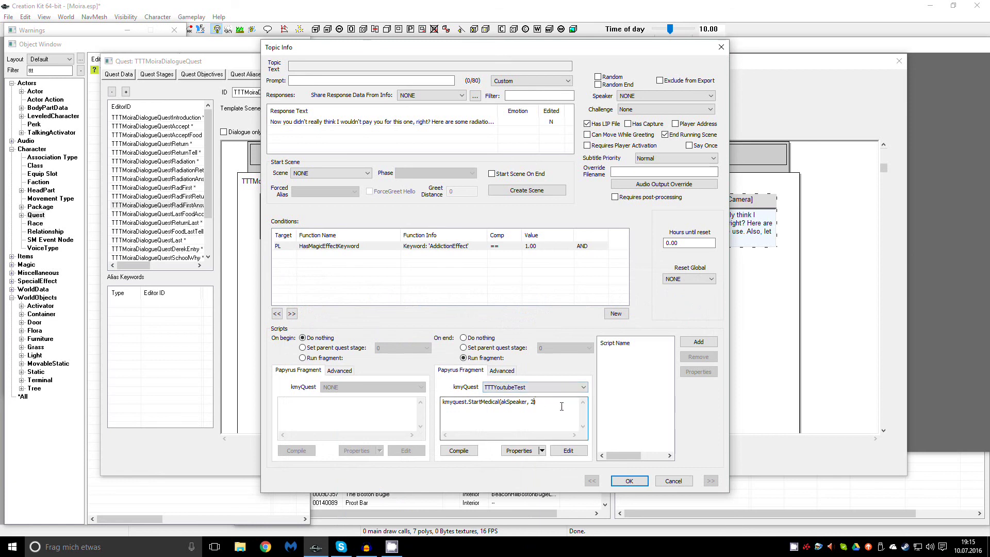
type("1")
left_click(370, 246)
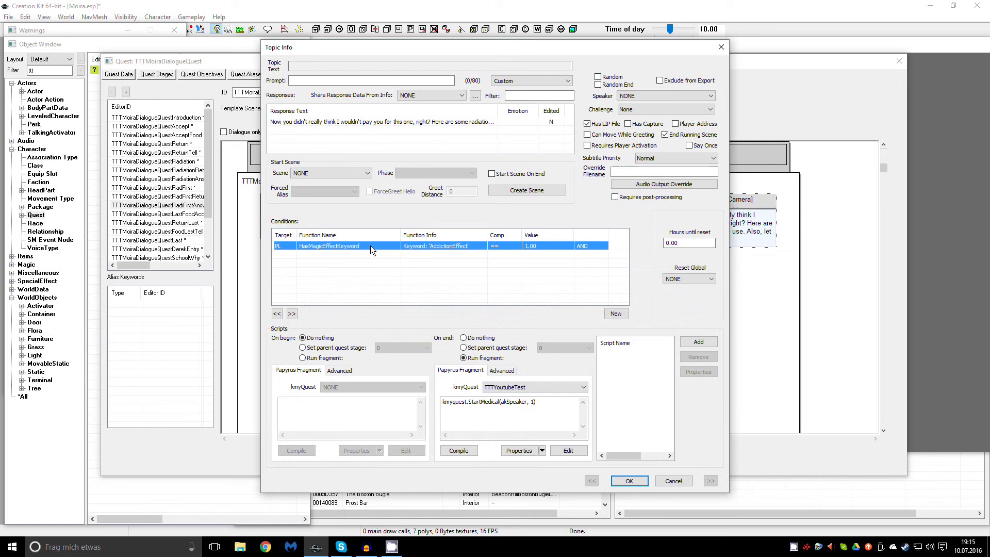
key("Delete")
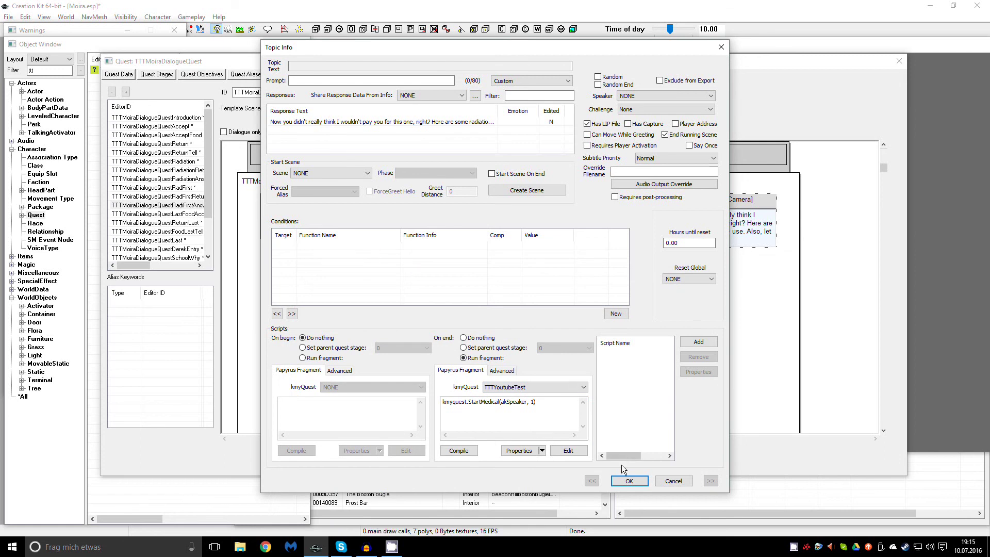
left_click(633, 482)
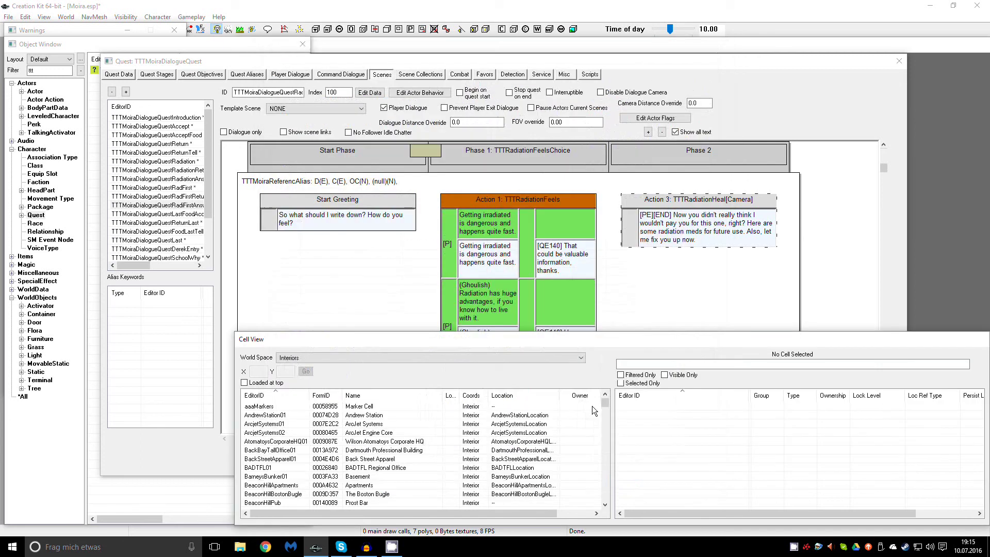
- Open the TTTYoutubeTest quest script source for editing
left_click(590, 75)
left_click(141, 115)
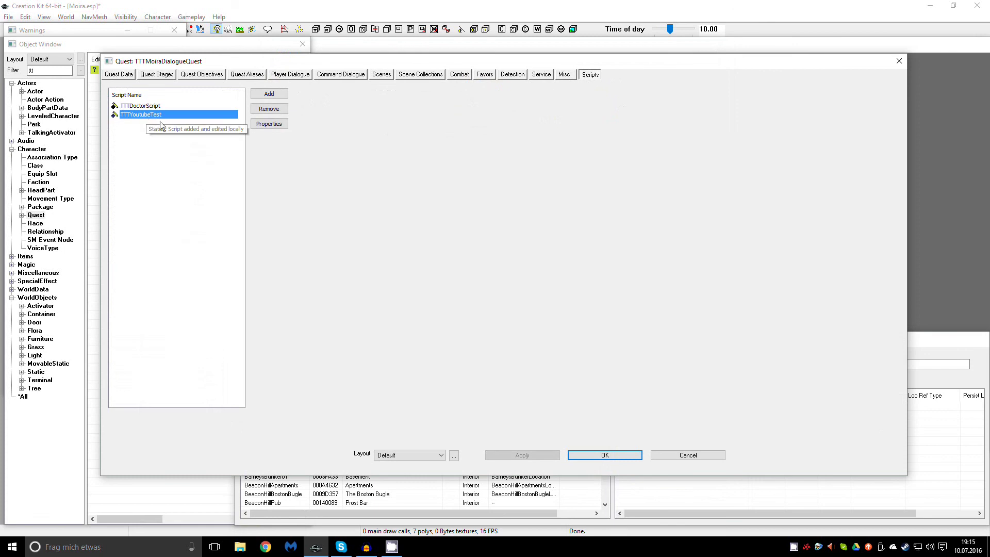
right_click(146, 115)
left_click(179, 173)
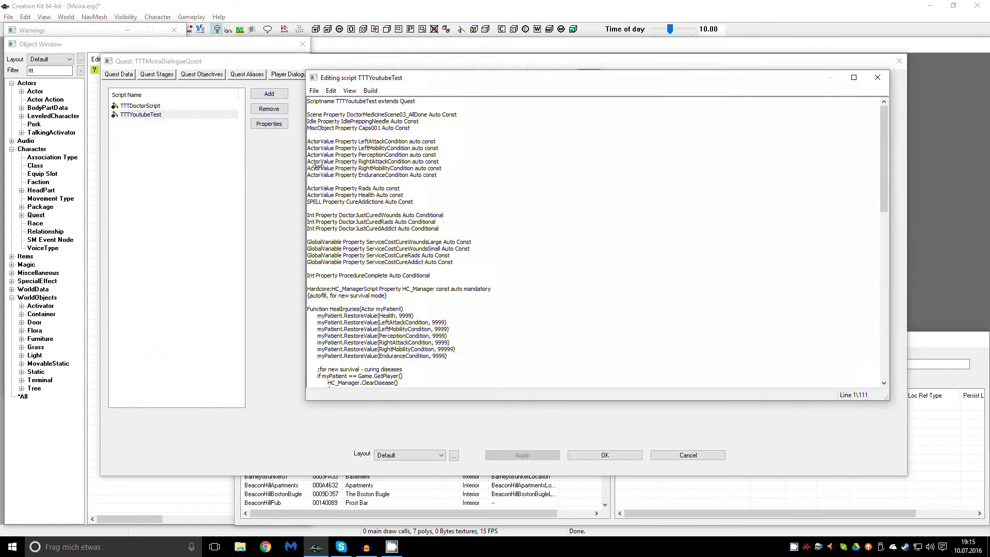
- Delete the remove-money payment block, compile, then undo the deletion
left_click_drag(418, 128, 301, 128)
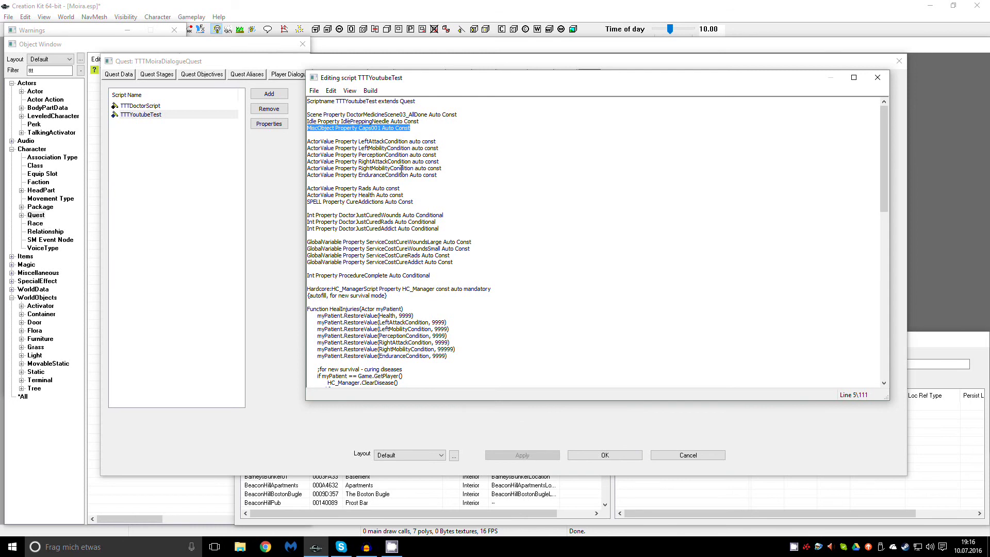
left_click(401, 170)
scroll(419, 206, "down", 5)
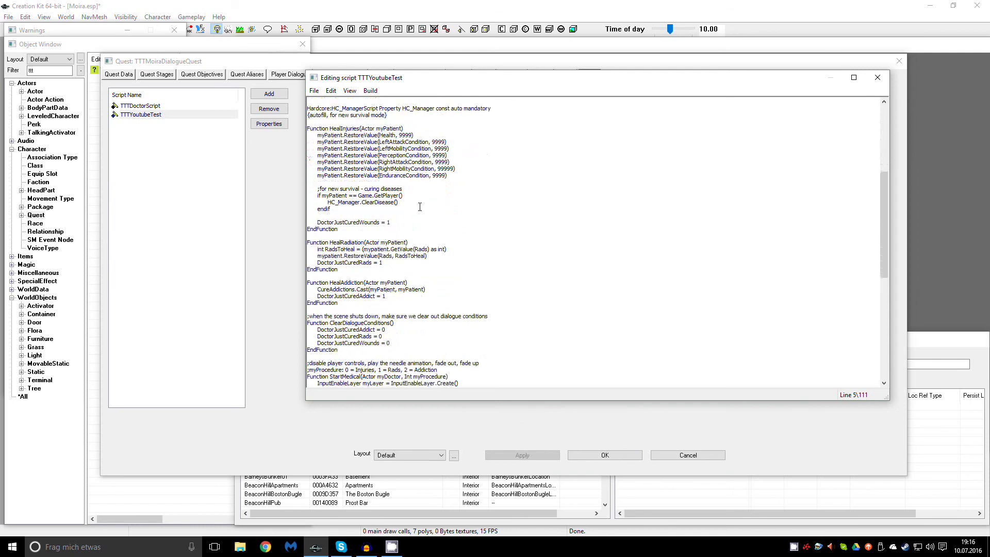
scroll(420, 206, "down", 5)
left_click_drag(318, 208, 623, 278)
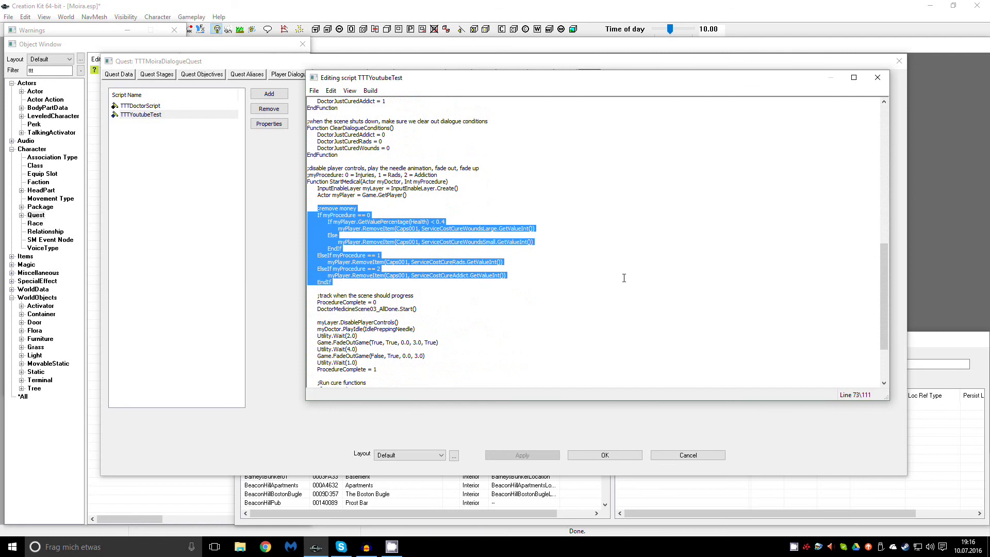
key("Delete")
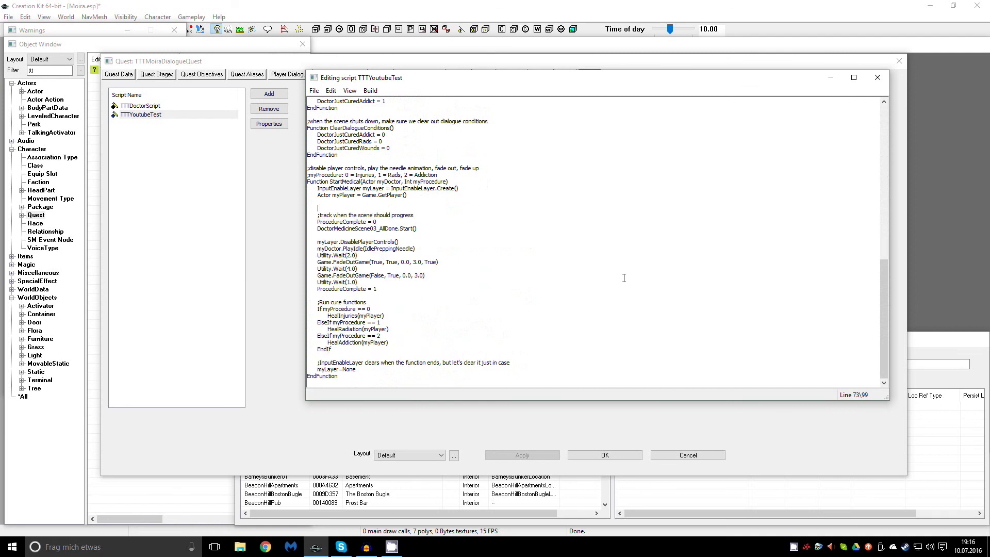
left_click(370, 90)
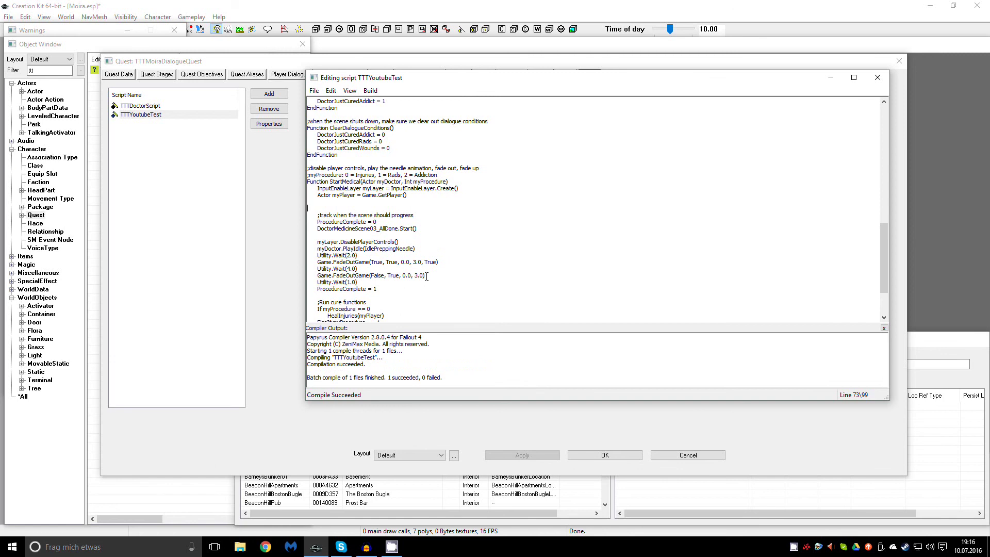
key("ctrl+z")
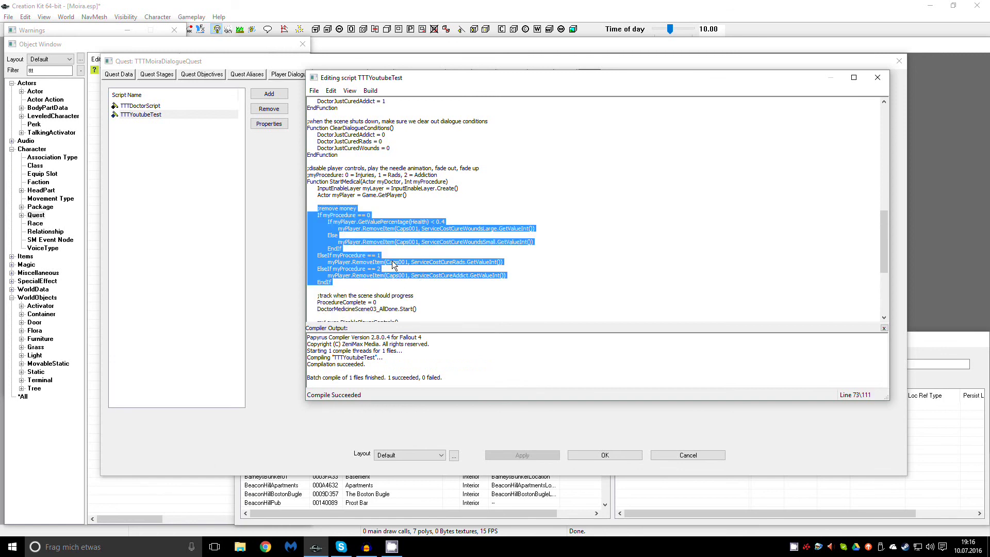
- Delete the ElseIf myProcedure == 1 branch, recompile, and select the remaining payment lines
left_click(394, 267)
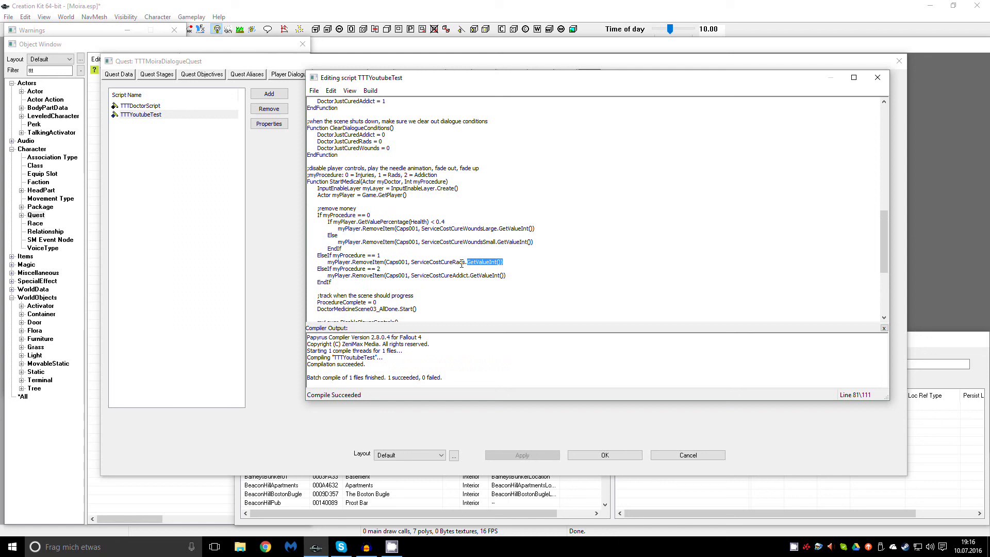
left_click_drag(504, 262, 306, 256)
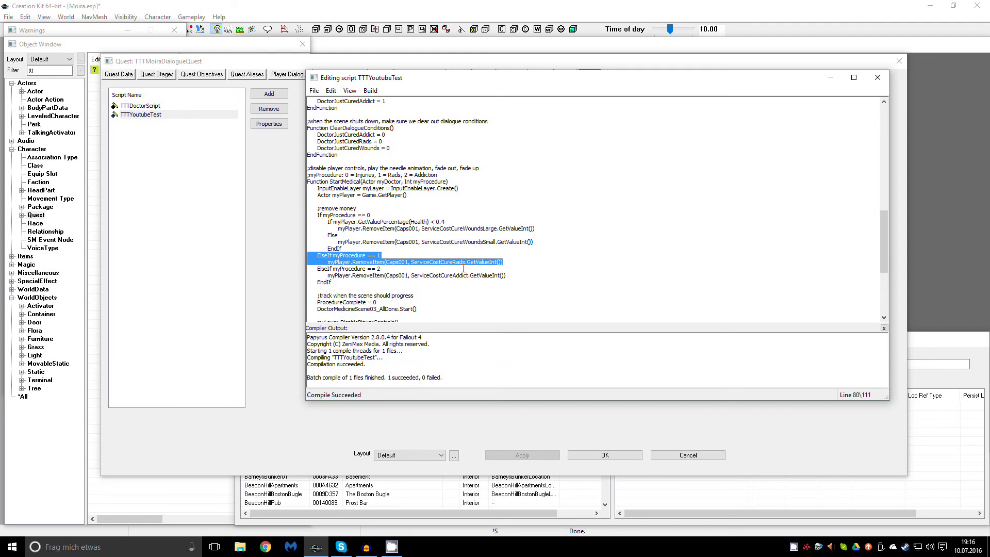
key("BackSpace")
key("BackSpace")
left_click(371, 91)
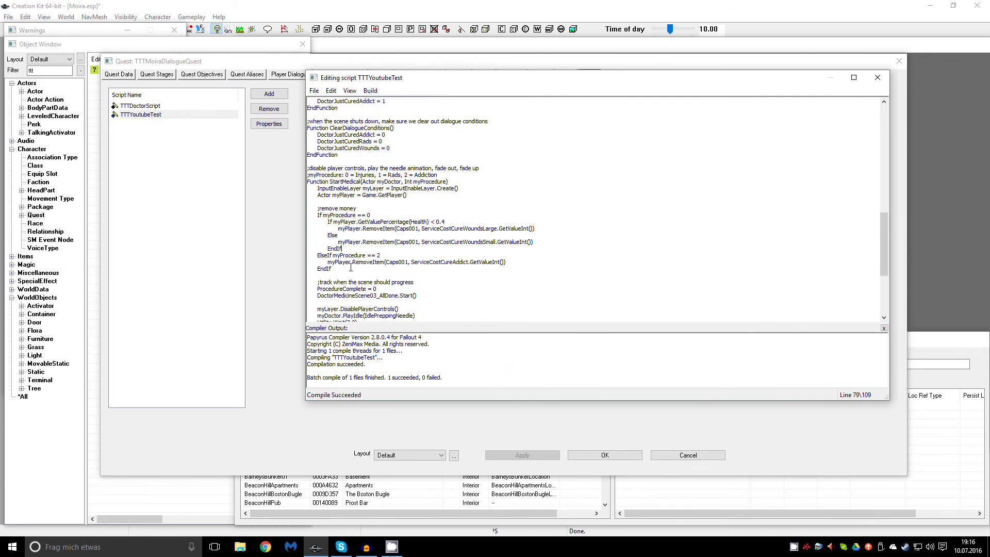
mouse_move(507, 261)
left_mouse_down()
mouse_move(300, 258)
mouse_move(309, 203)
left_mouse_up()
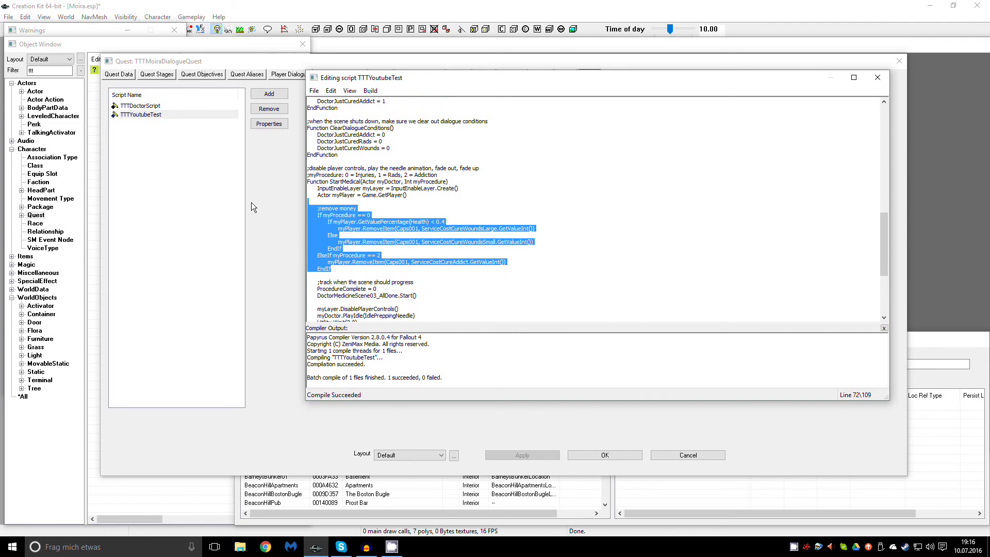
- Delete the remove-money block, compile and save TTTYoutubeTest, and close the quest editor
key("Delete")
left_click(370, 90)
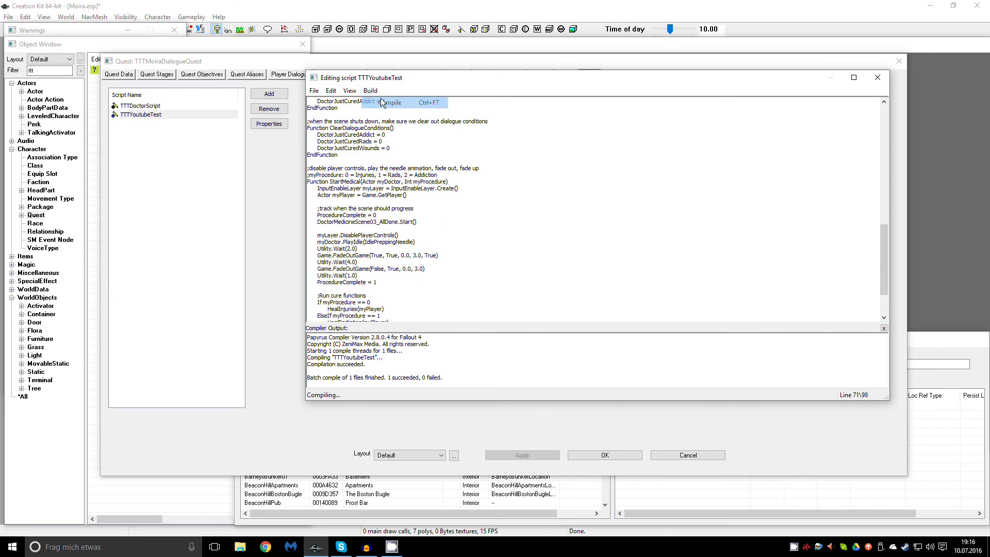
left_click(314, 90)
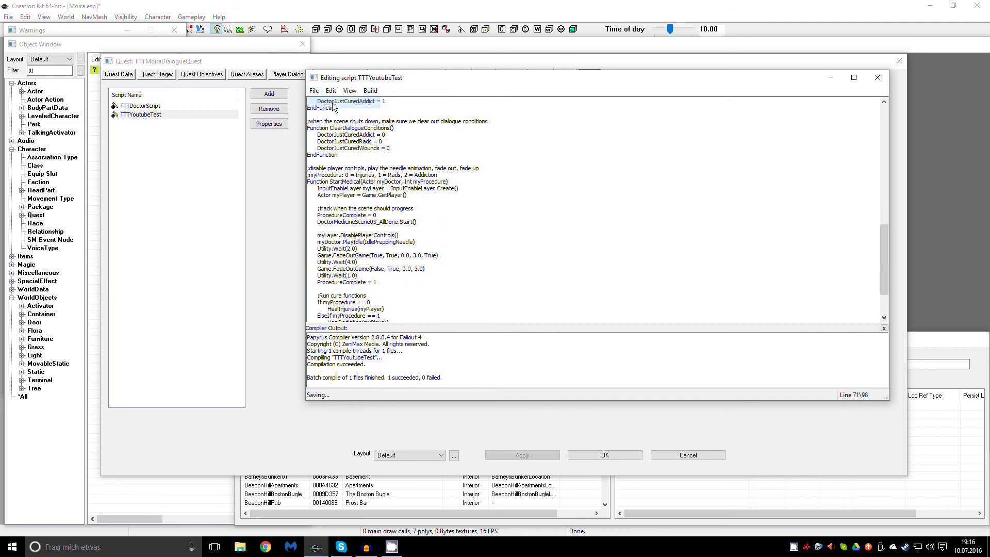
left_click(878, 78)
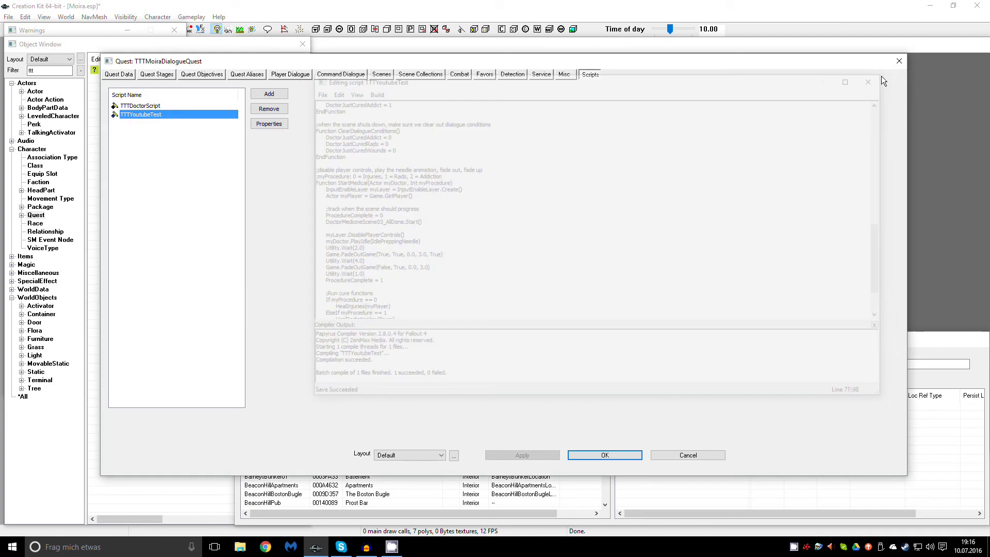
left_click(605, 455)
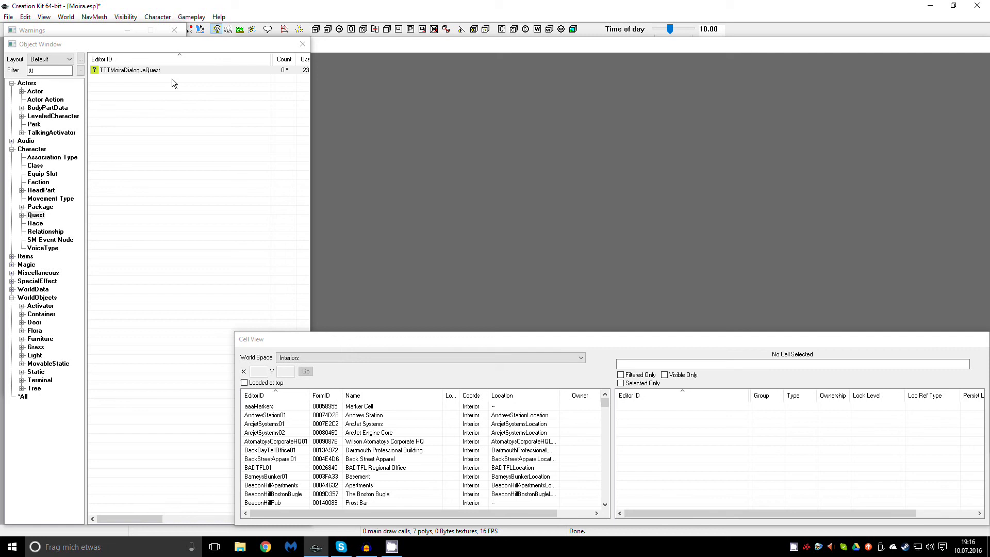
- Reopen TTTMoiraDialogueQuest and open the Action 3 radiation-meds response's topic info
double_click(155, 72)
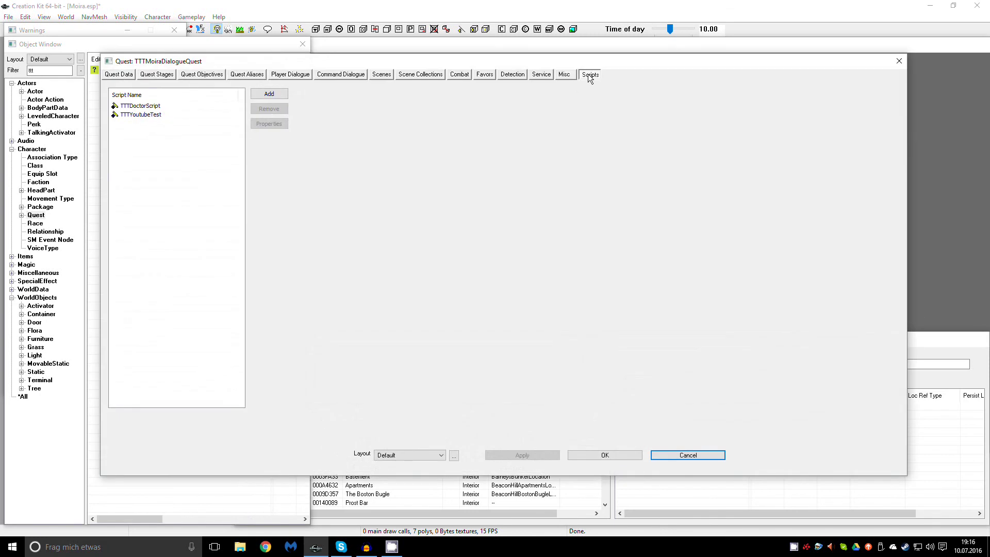
left_click(150, 115)
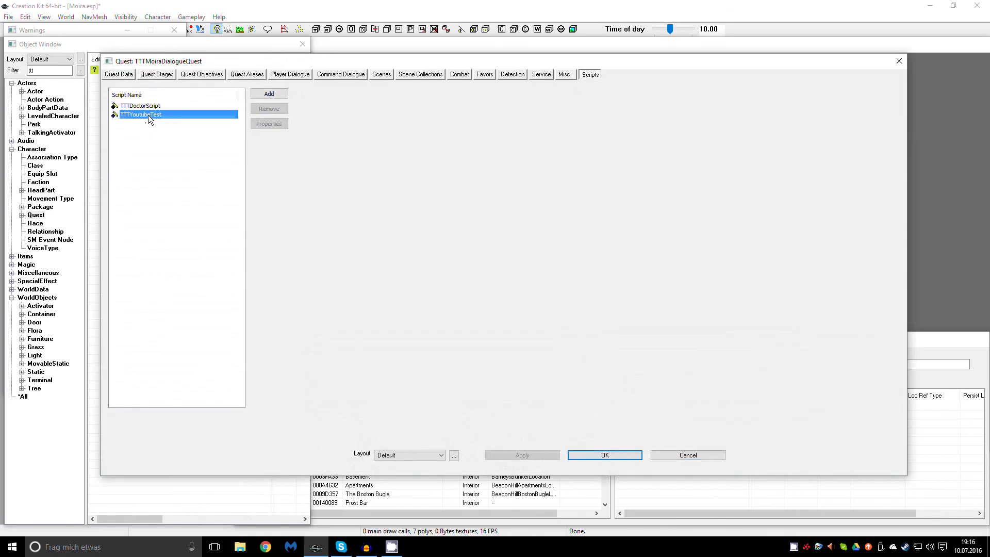
left_click(162, 134)
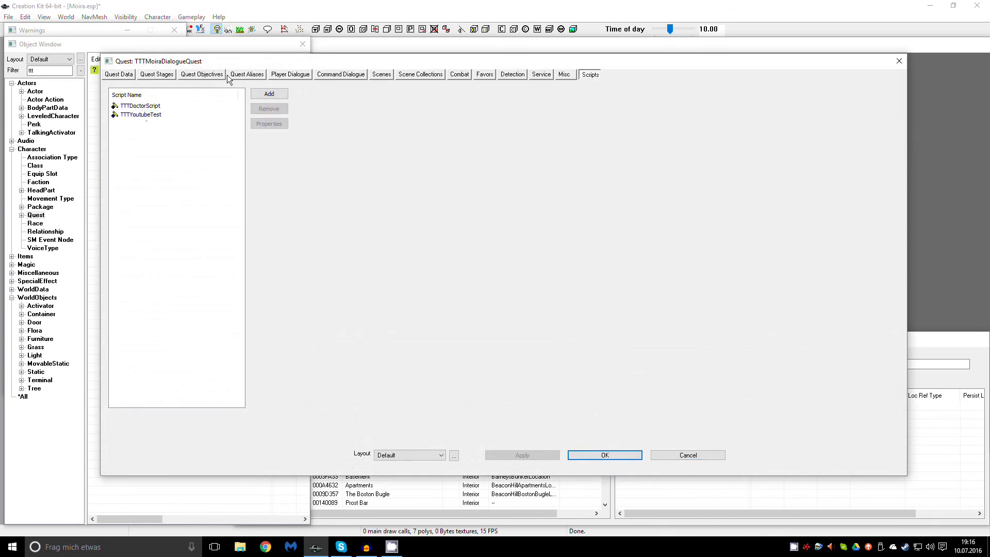
left_click(380, 74)
double_click(694, 227)
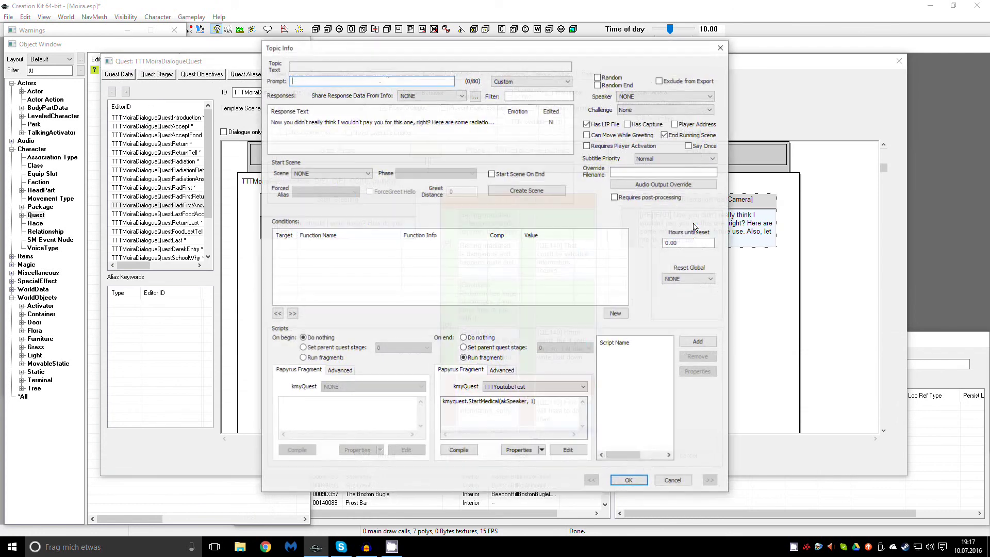
left_click(558, 404)
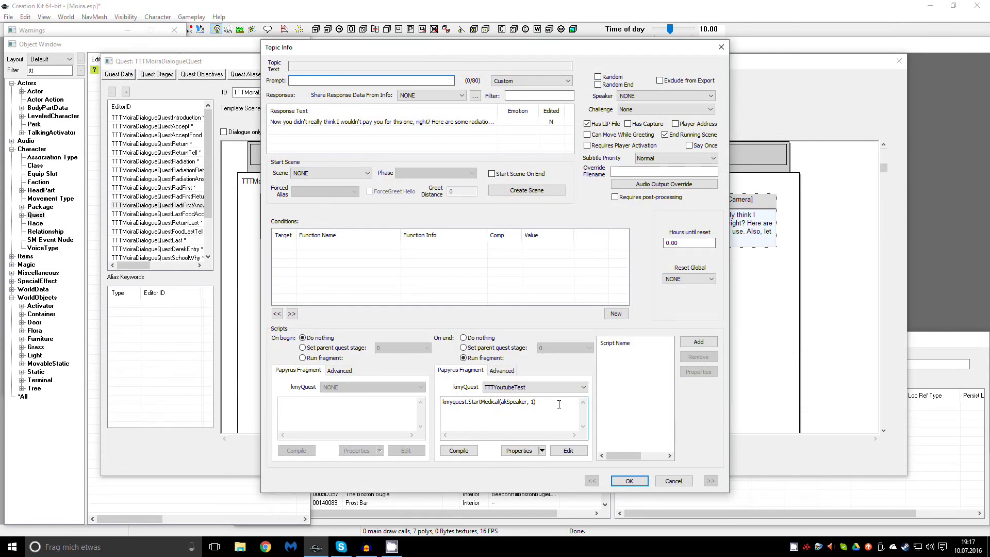
triple_click(558, 404)
left_click(555, 402)
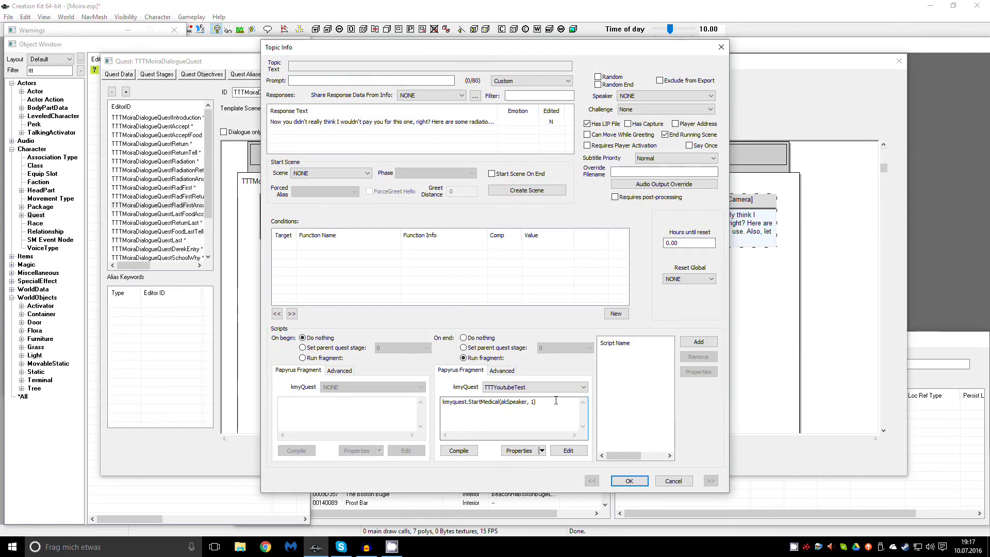